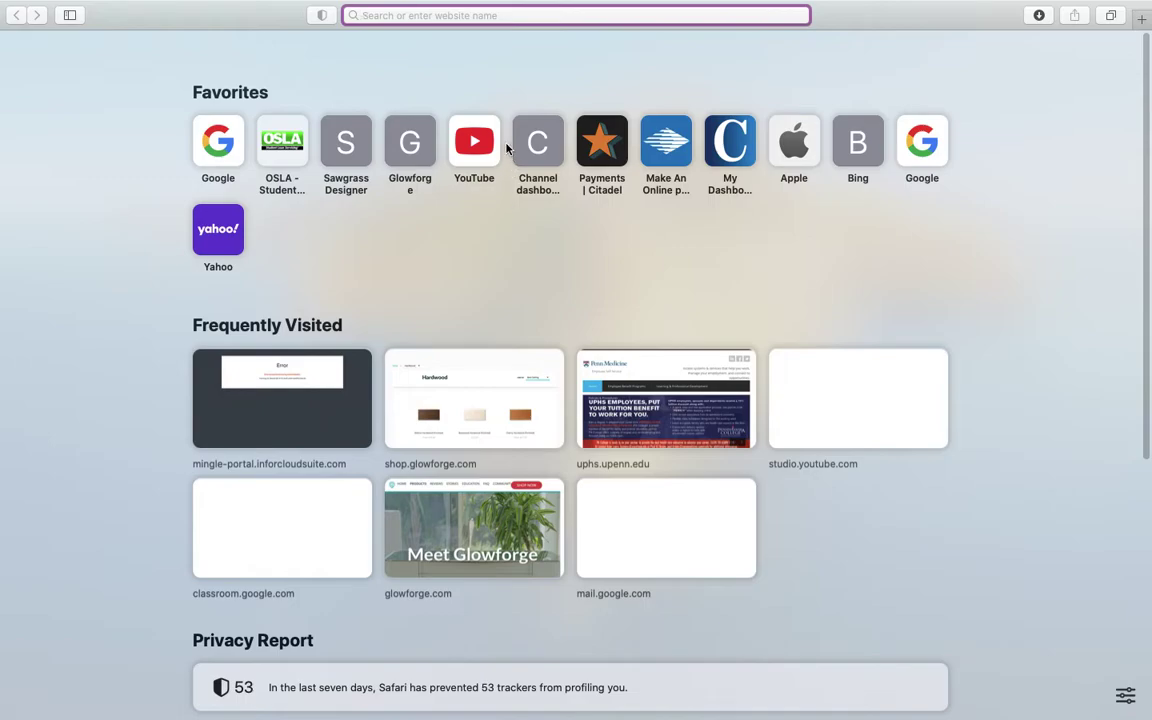
- Search Google Images for 'african prints' and open the $16.00 Etsy kente fabric listing
{"action": "left_click", "coordinate": [205, 138]}
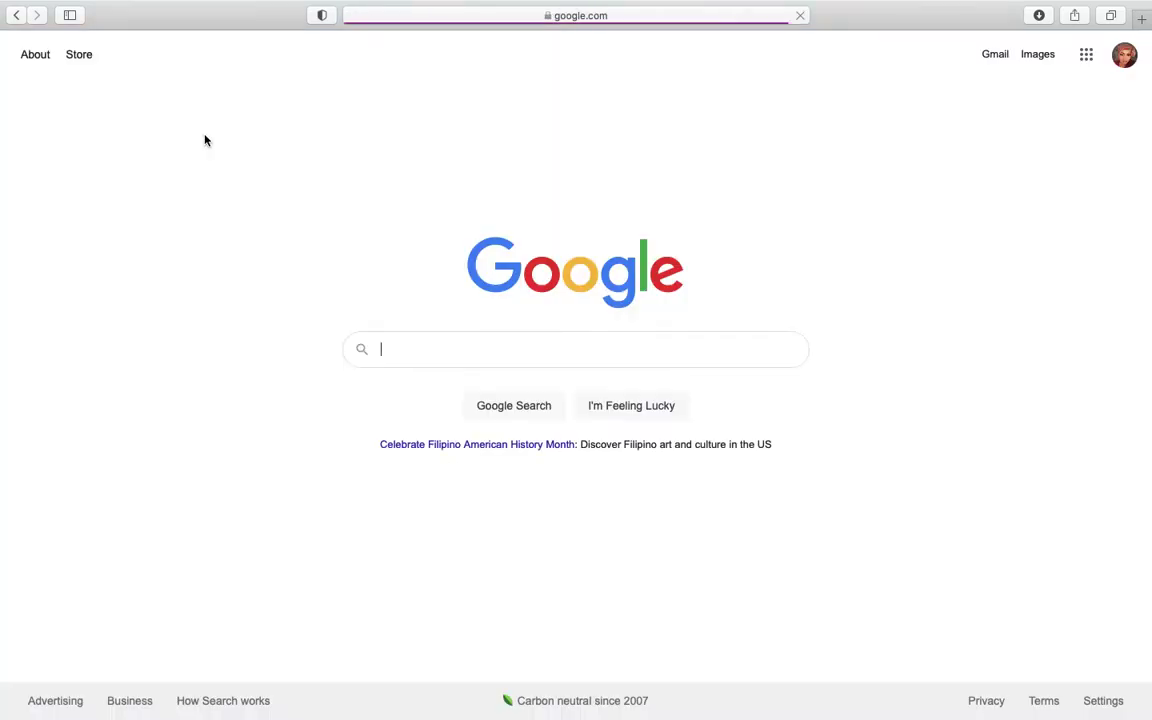
{"action": "left_click", "coordinate": [441, 360]}
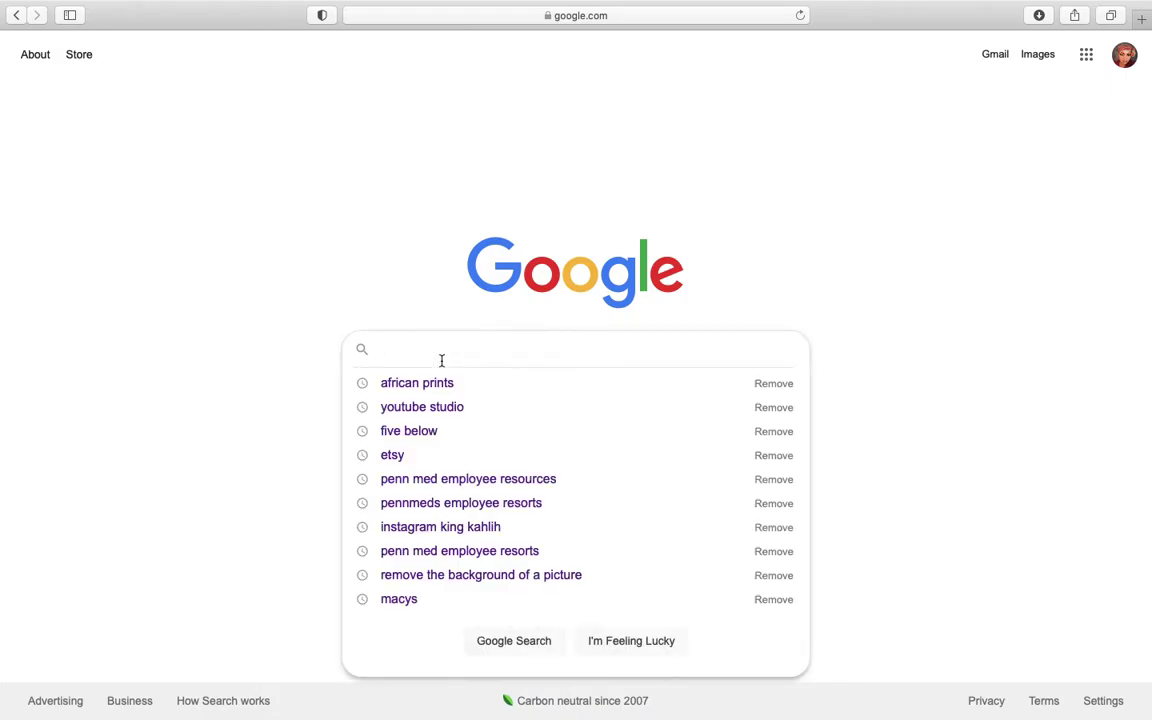
{"action": "left_click", "coordinate": [437, 382]}
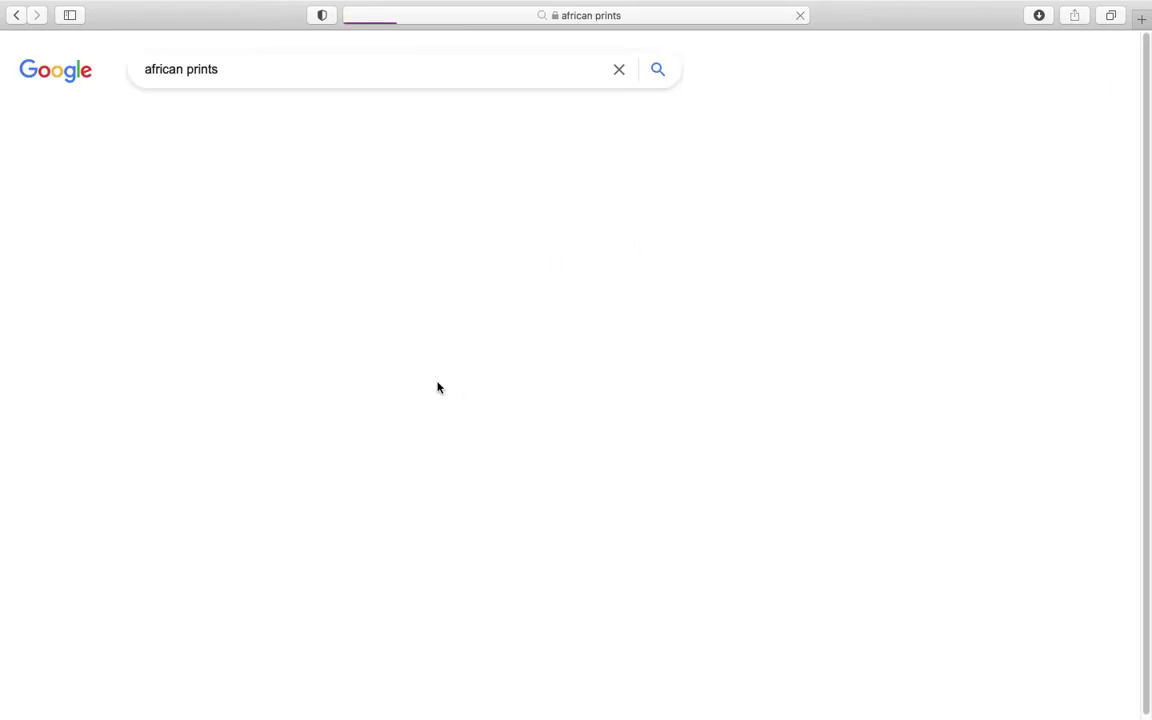
{"action": "left_click", "coordinate": [217, 119]}
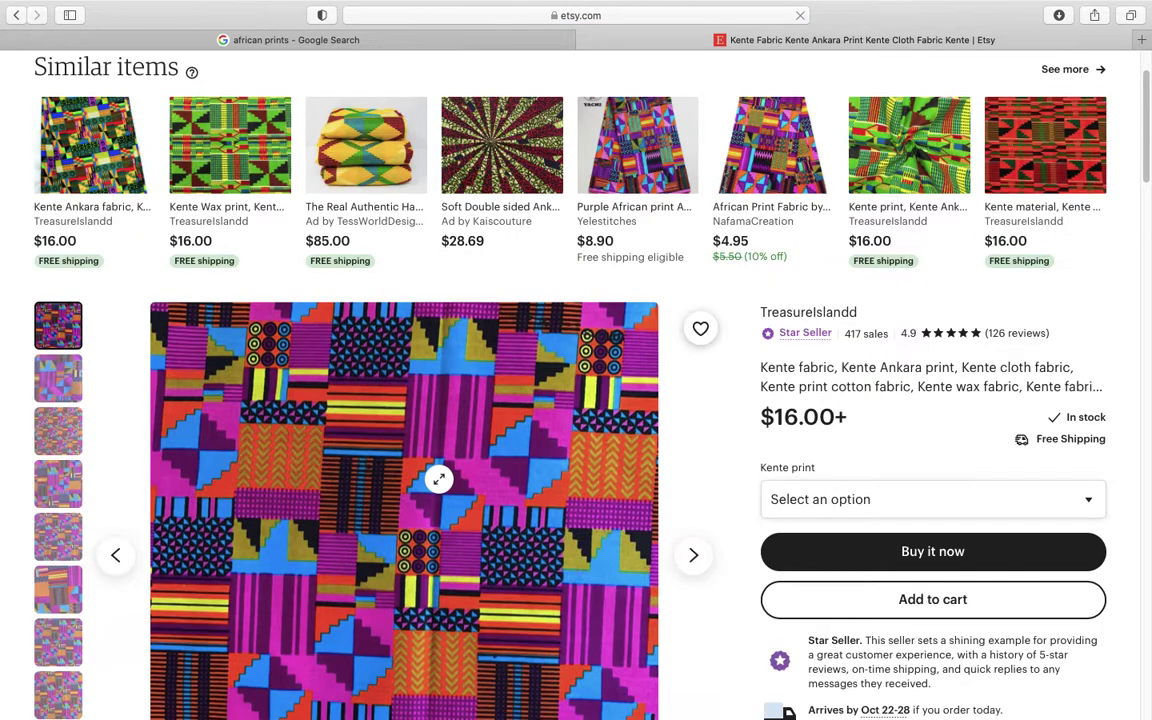
- Save the Etsy kente fabric photo to Downloads as 'african prints 1', replacing the existing file
{"action": "scroll", "coordinate": [434, 479], "scroll_direction": "down", "scroll_amount": 2}
{"action": "right_click", "coordinate": [434, 479]}
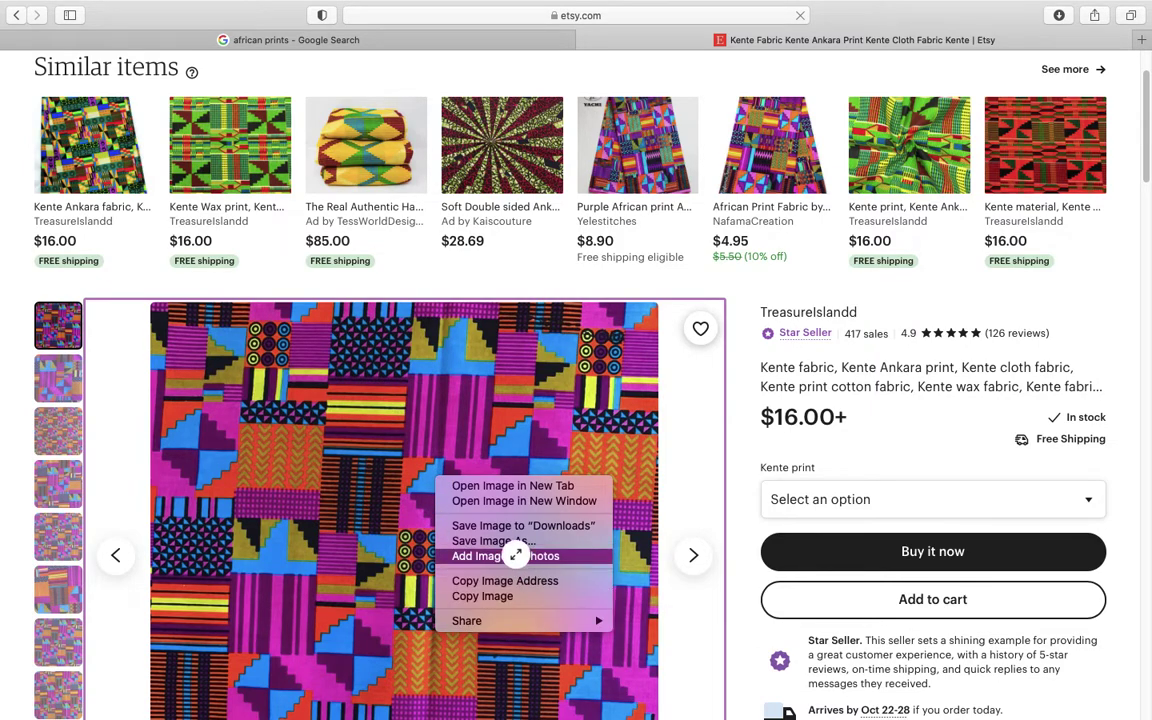
{"action": "left_click", "coordinate": [509, 544]}
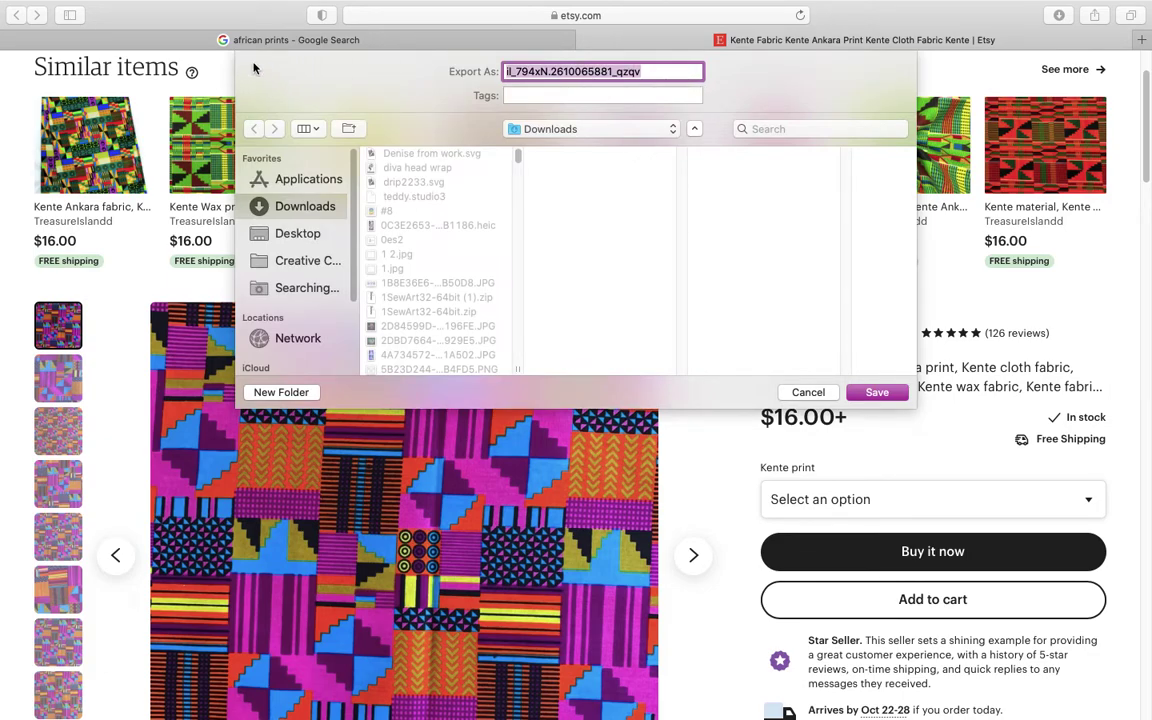
{"action": "type", "text": "afri"}
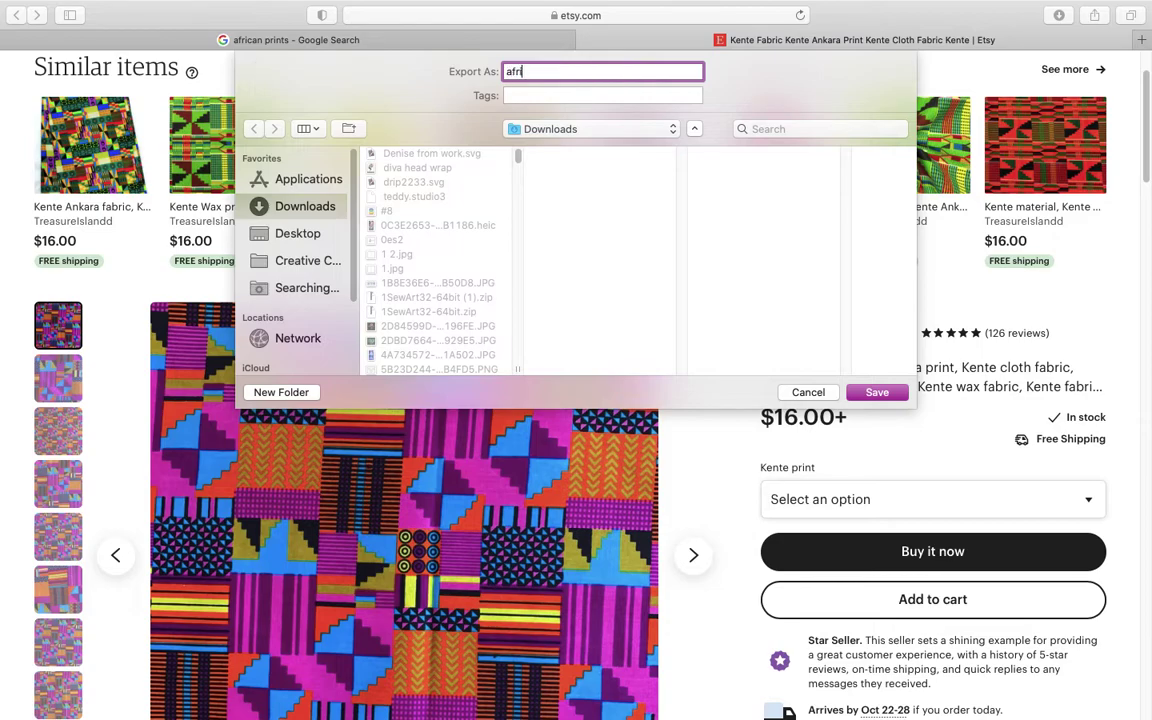
{"action": "type", "text": "can prints 1"}
{"action": "left_click", "coordinate": [874, 393]}
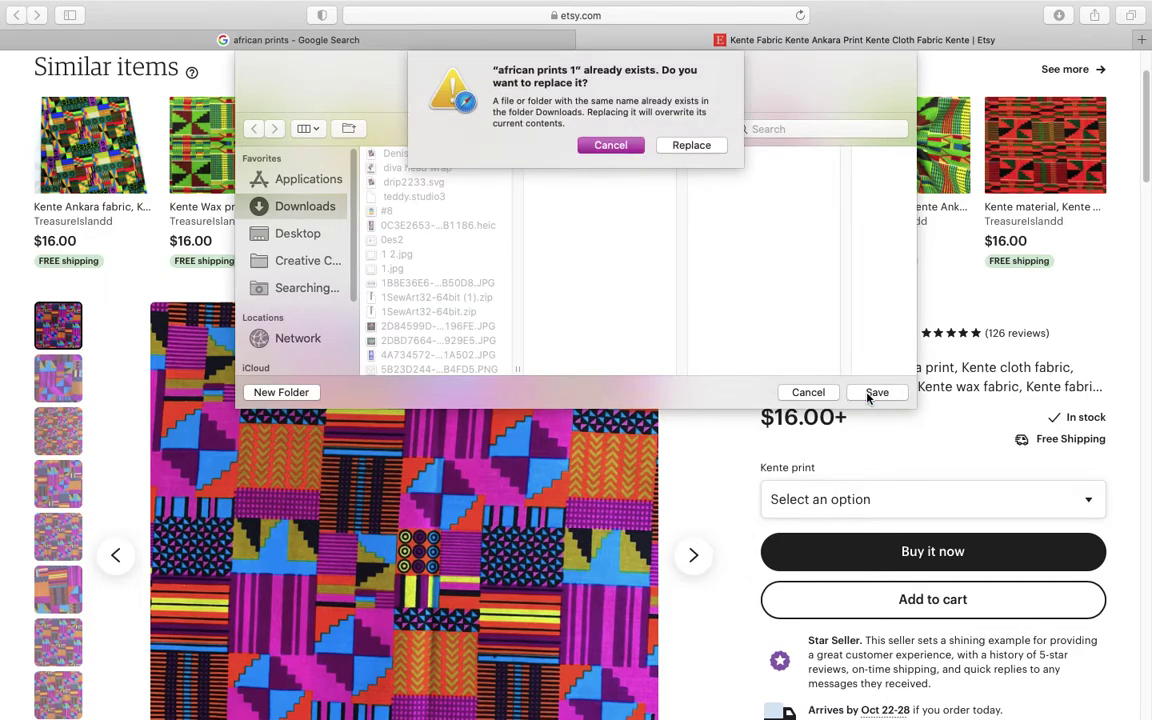
{"action": "left_click", "coordinate": [692, 145]}
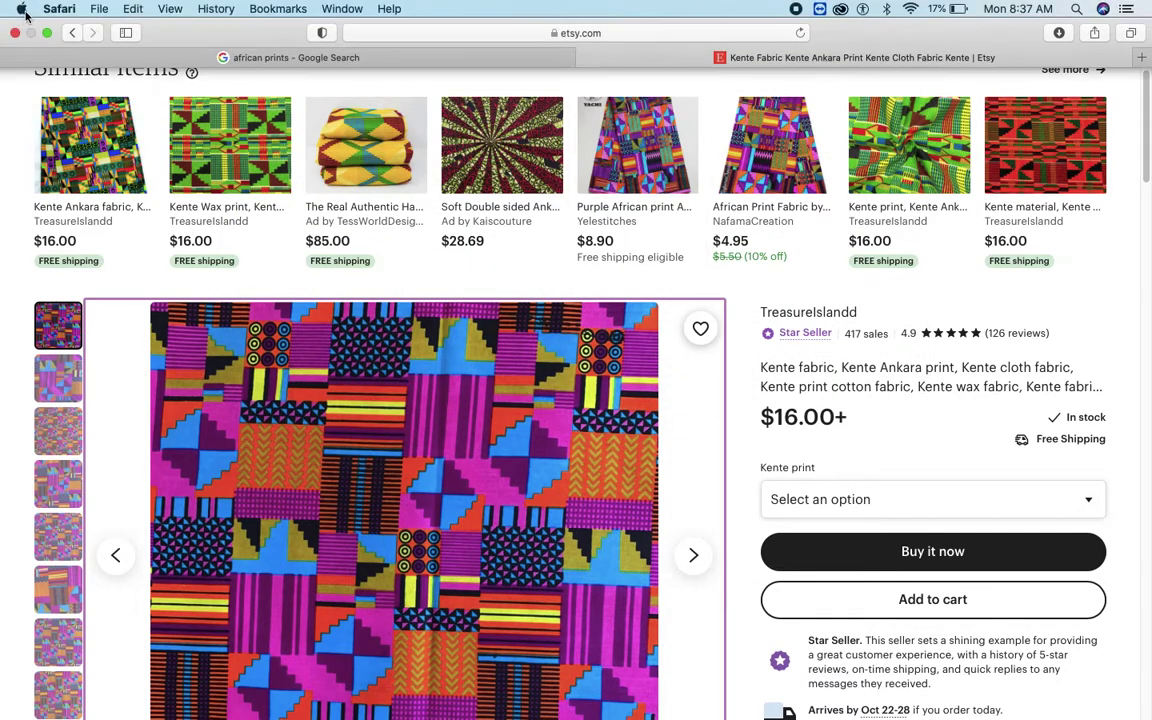
- Bring Cricut Design Space forward full screen and return to the canvas
{"action": "key", "text": "ctrl+Left"}
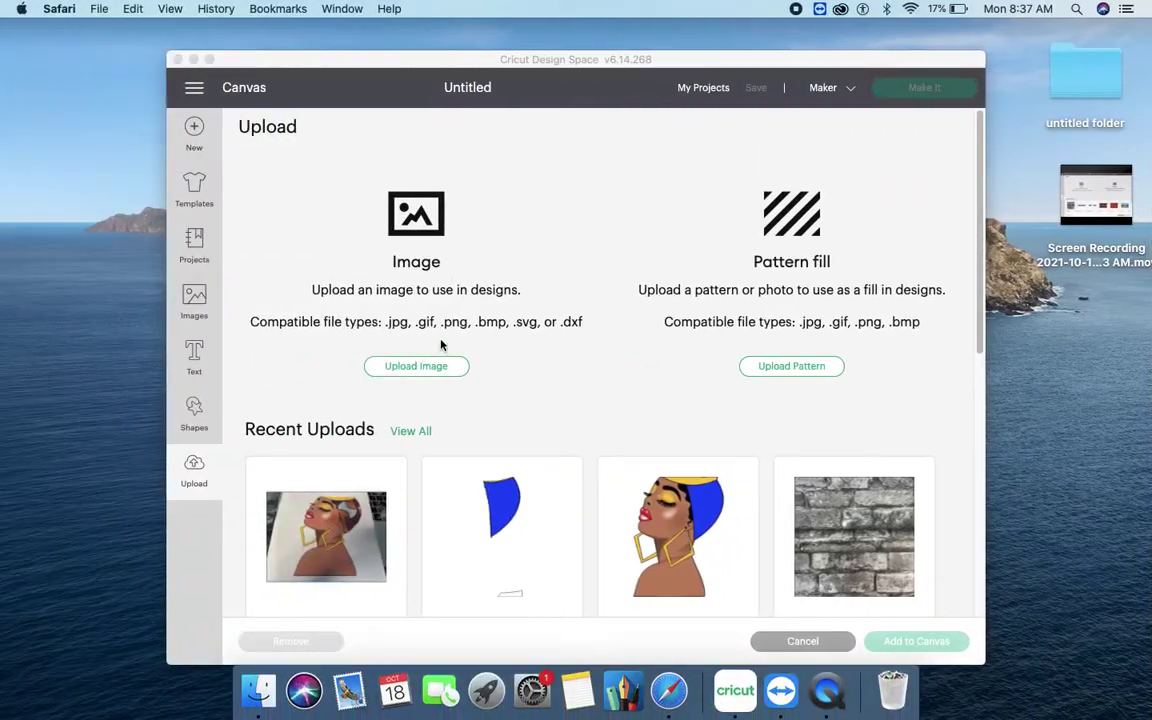
{"action": "left_click", "coordinate": [209, 59]}
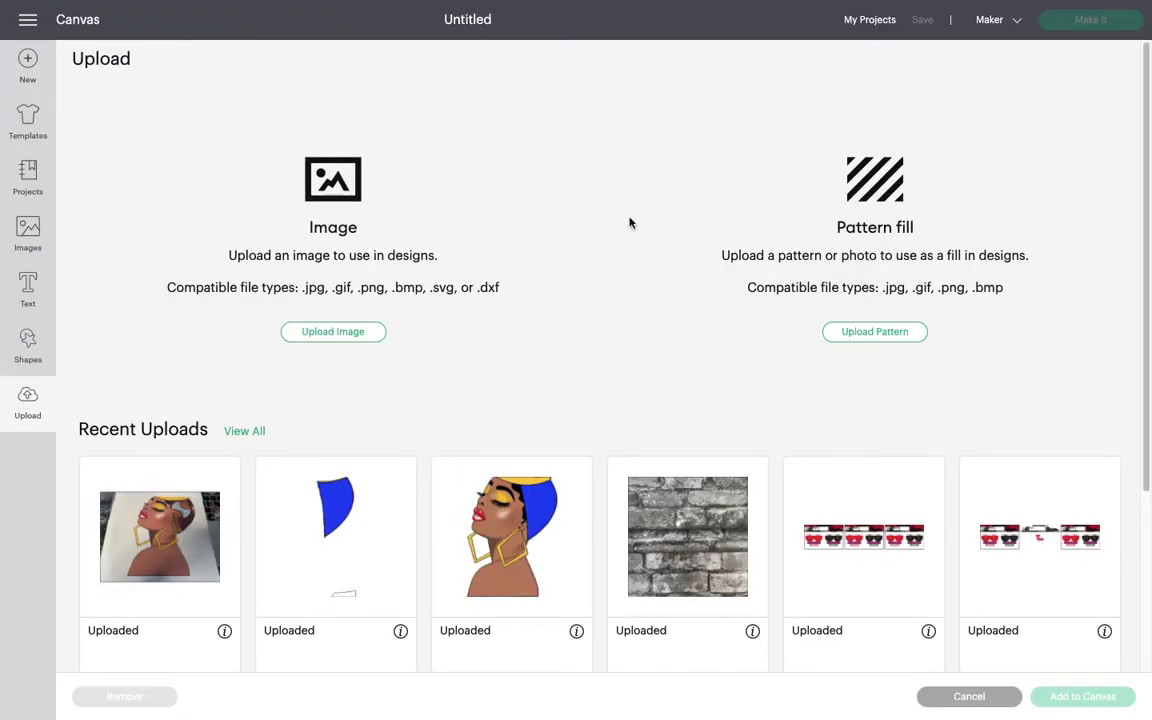
{"action": "left_click", "coordinate": [27, 395]}
- Load 'african prints 1' from Downloads through Upload Image's file browser
{"action": "left_click", "coordinate": [327, 338]}
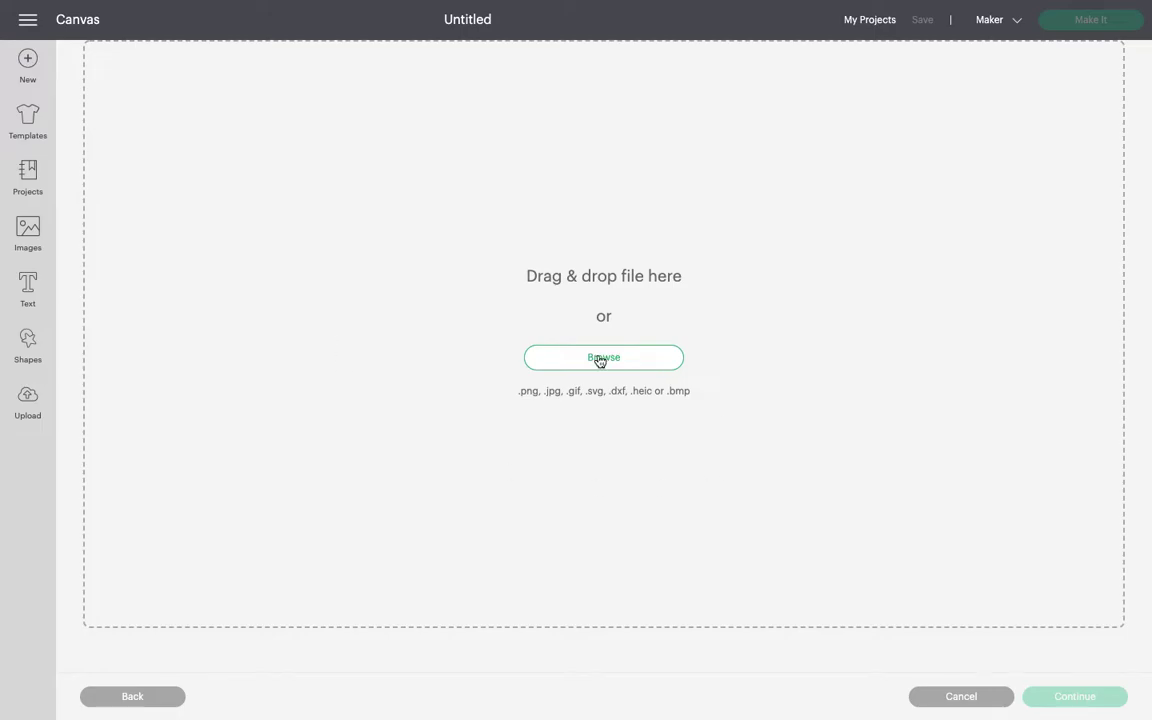
{"action": "left_click", "coordinate": [598, 362]}
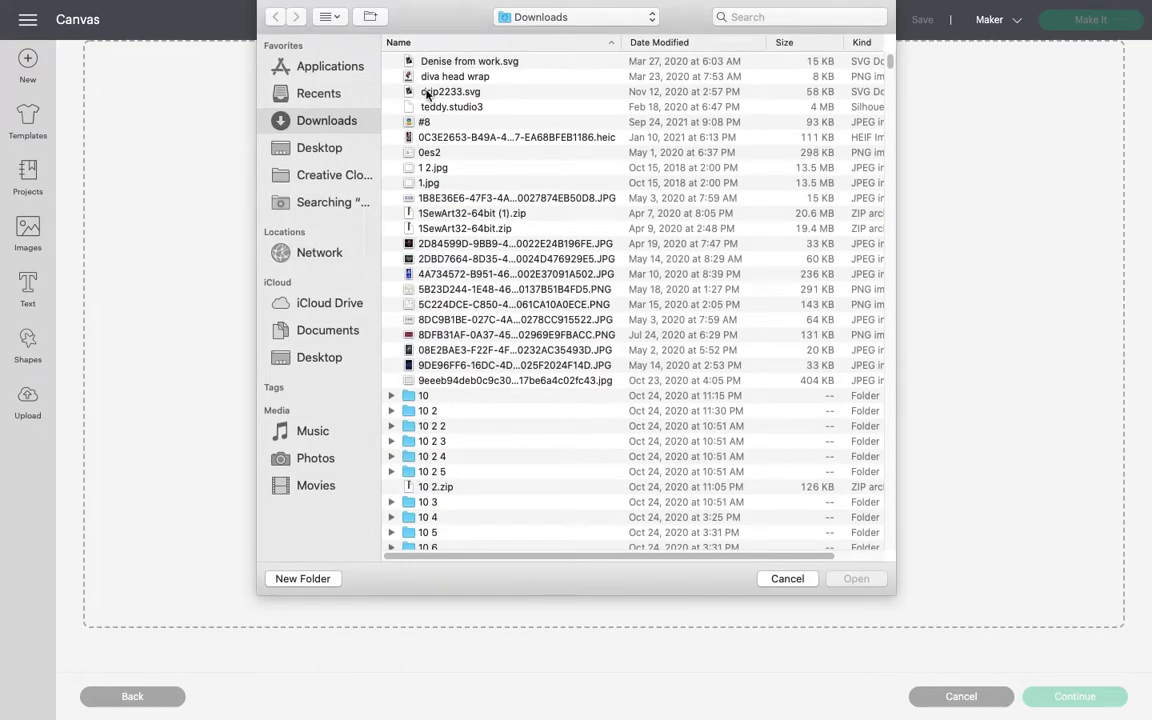
{"action": "left_click", "coordinate": [344, 122]}
{"action": "scroll", "coordinate": [526, 273], "scroll_direction": "down", "scroll_amount": 10}
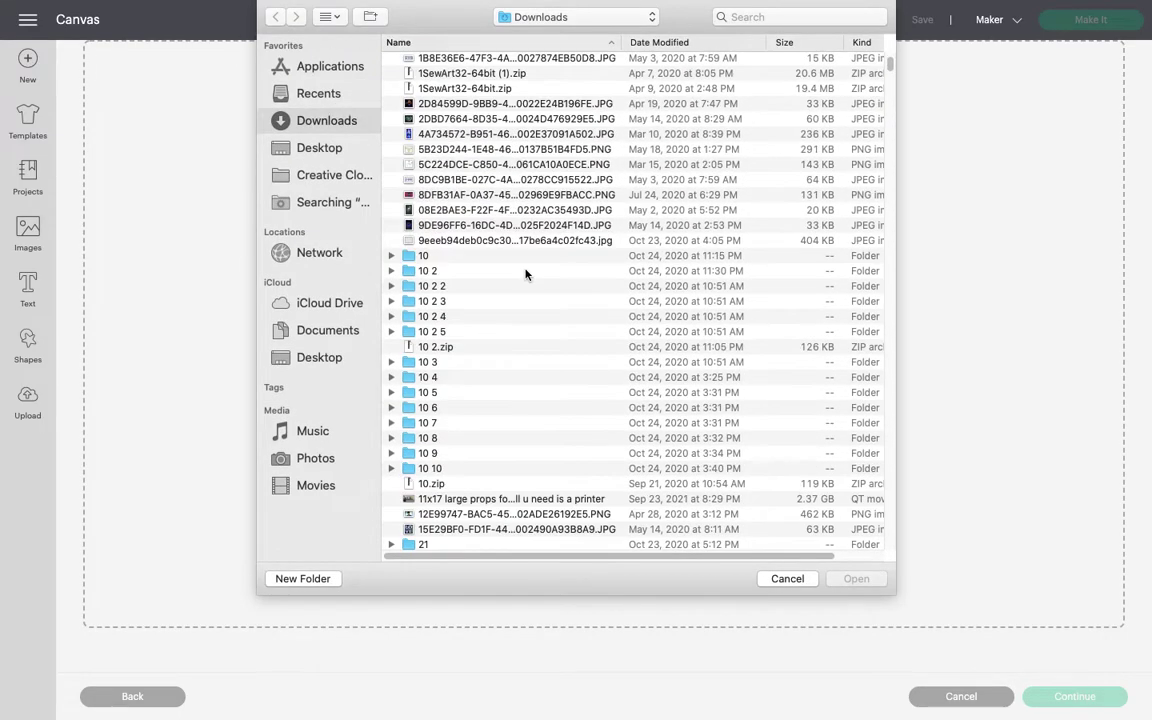
{"action": "scroll", "coordinate": [526, 273], "scroll_direction": "down", "scroll_amount": 20}
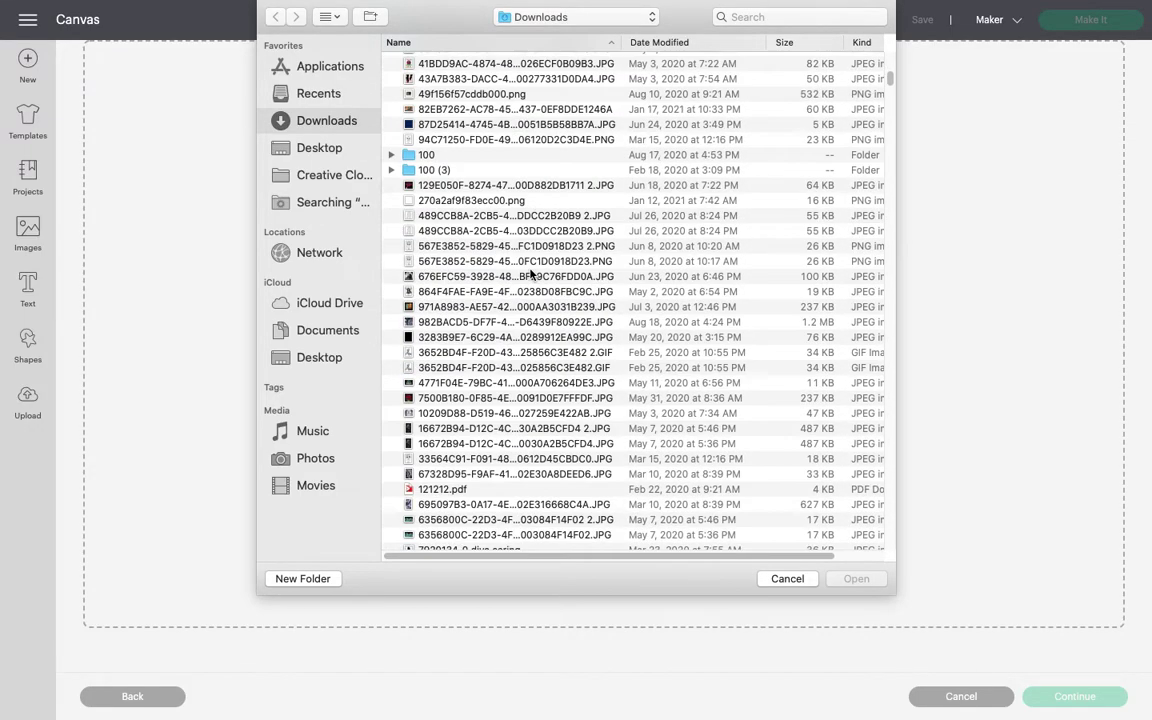
{"action": "scroll", "coordinate": [532, 273], "scroll_direction": "down", "scroll_amount": 15}
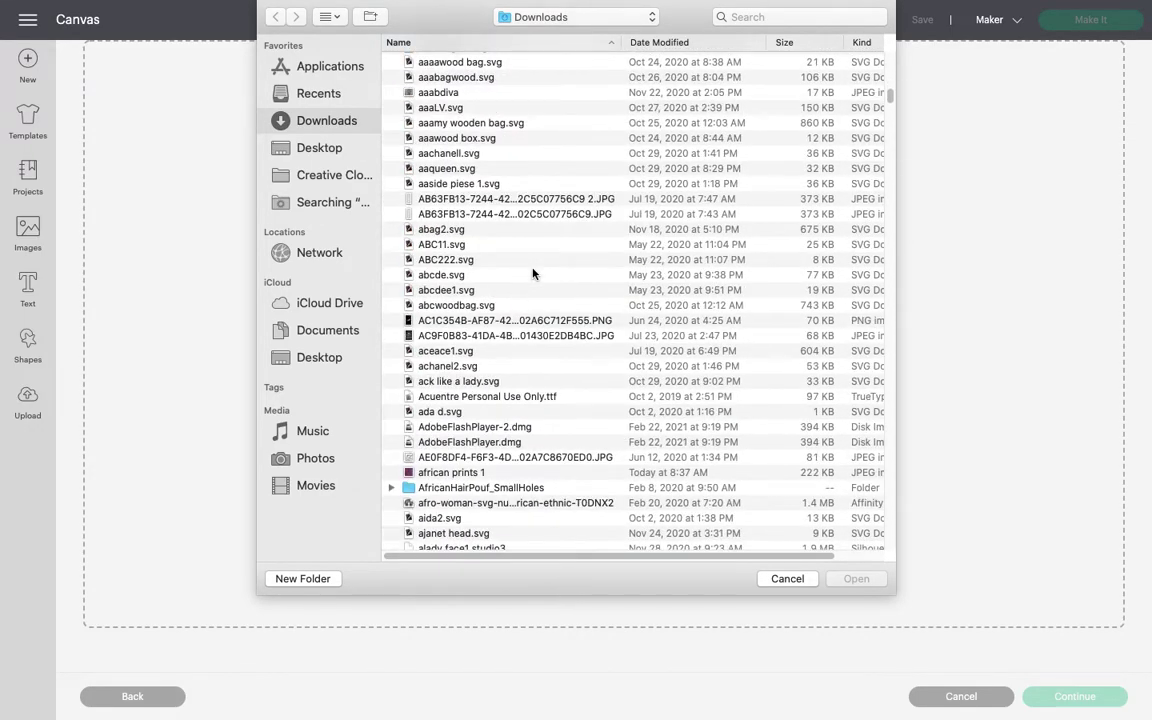
{"action": "left_click", "coordinate": [468, 474]}
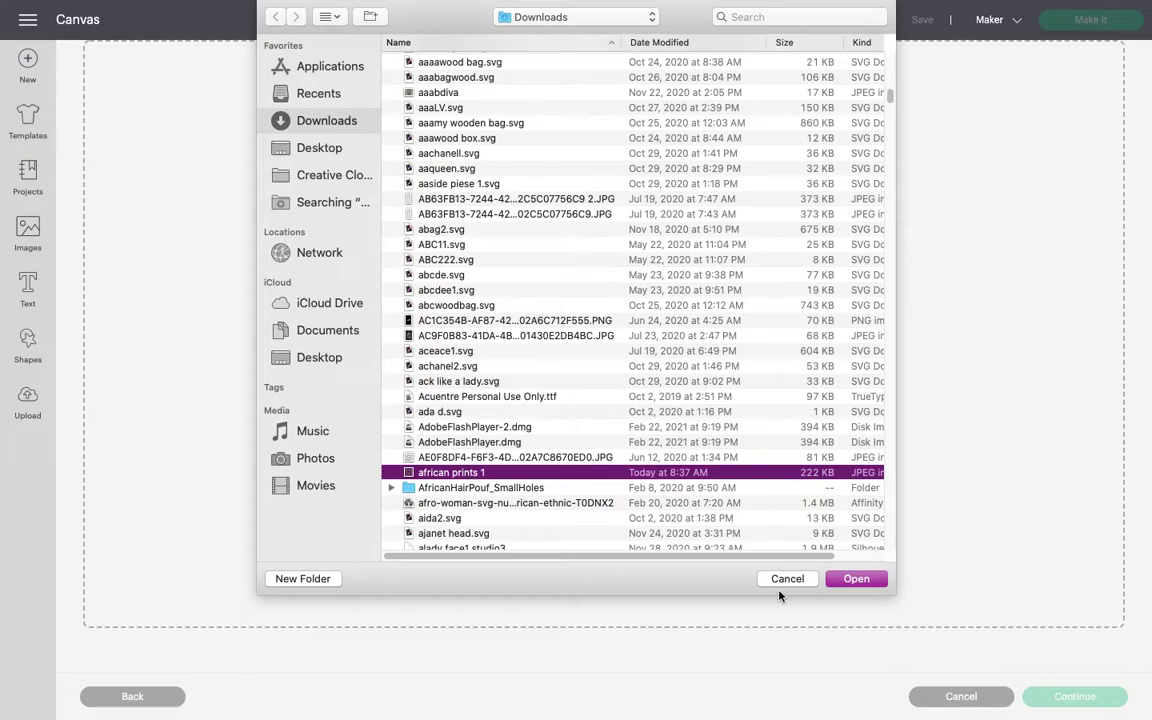
{"action": "left_click", "coordinate": [856, 579]}
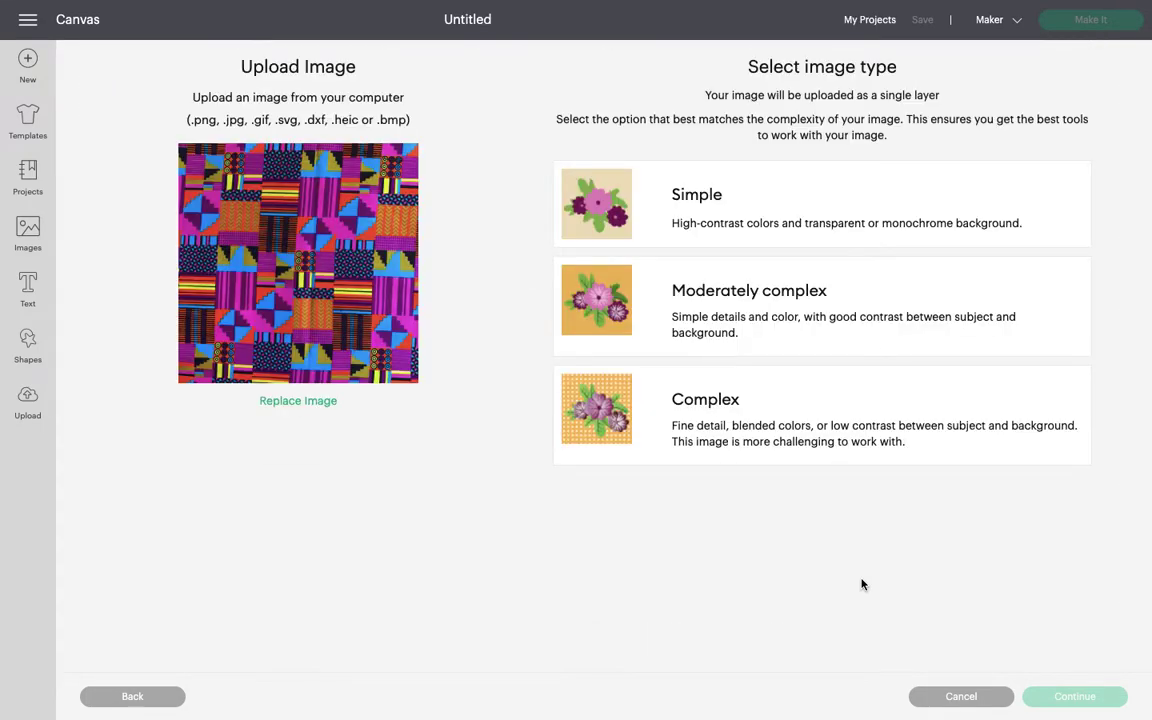
- Upload the kente image as Complex, background unchanged, saved as a Print Then Cut Image
{"action": "left_click", "coordinate": [747, 428]}
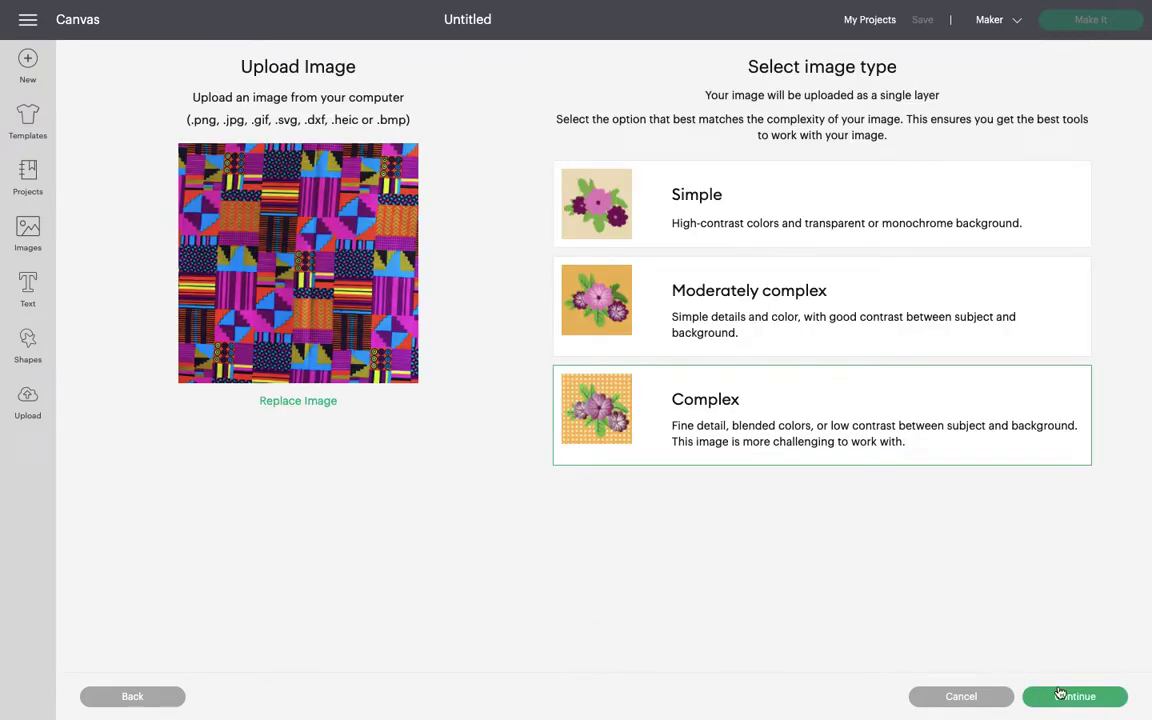
{"action": "left_click", "coordinate": [1062, 695]}
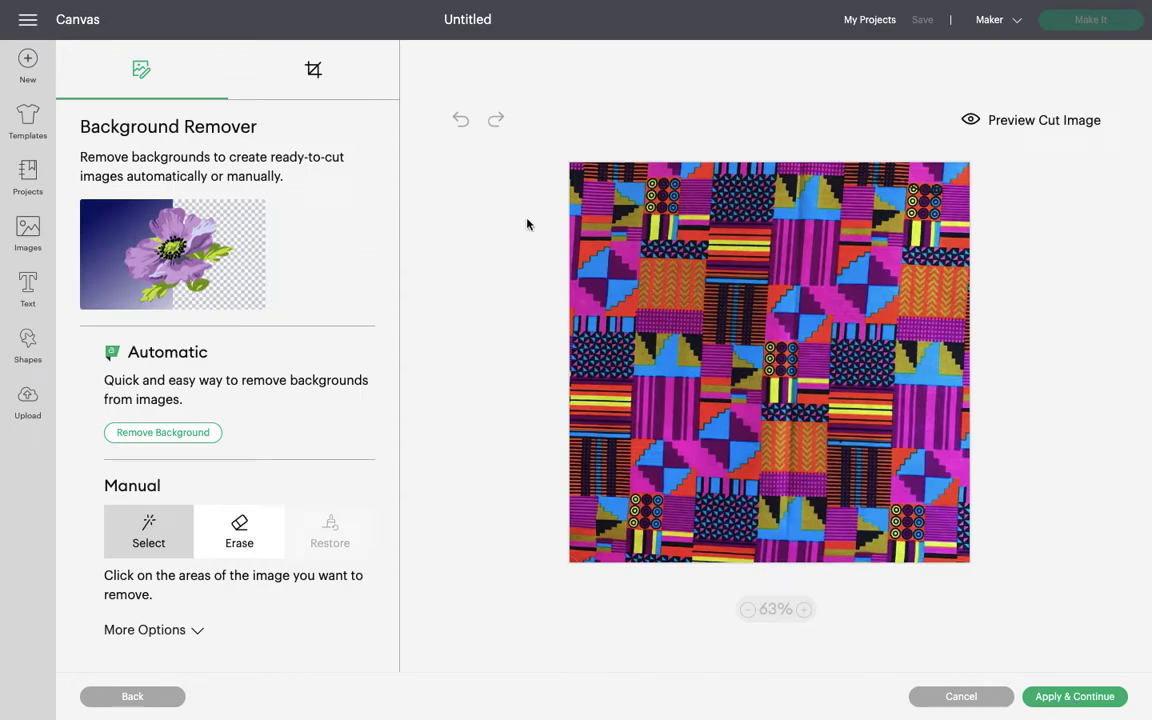
{"action": "left_click", "coordinate": [1056, 697]}
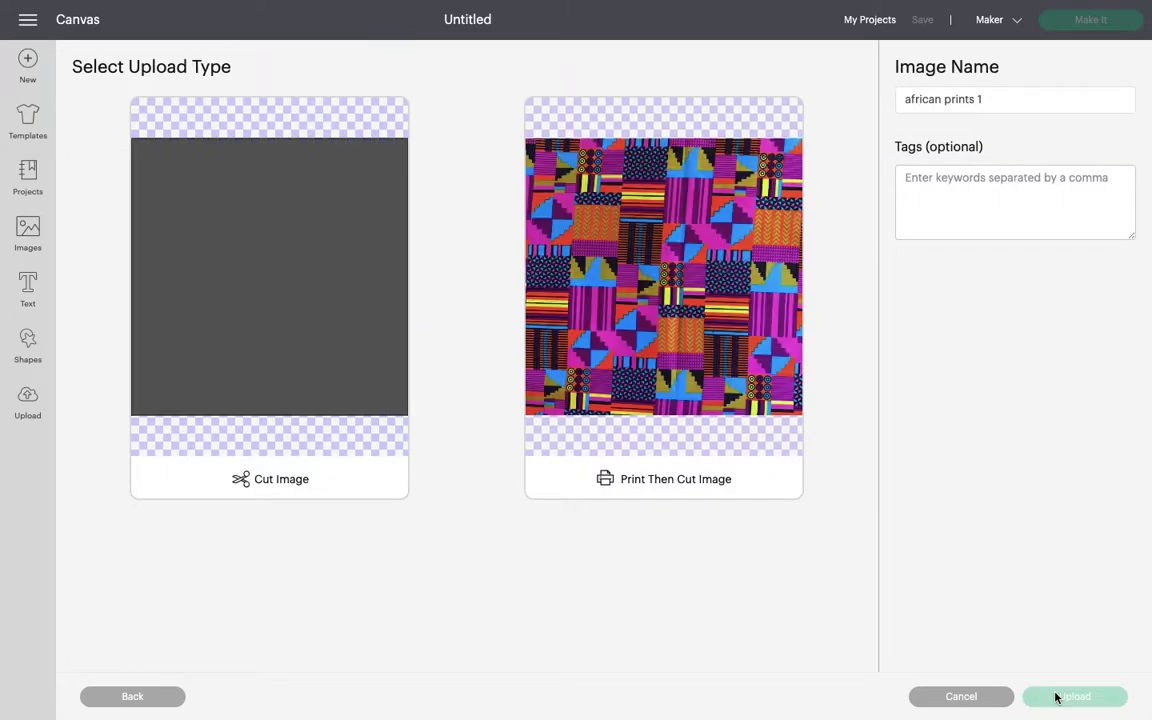
{"action": "left_click", "coordinate": [637, 370]}
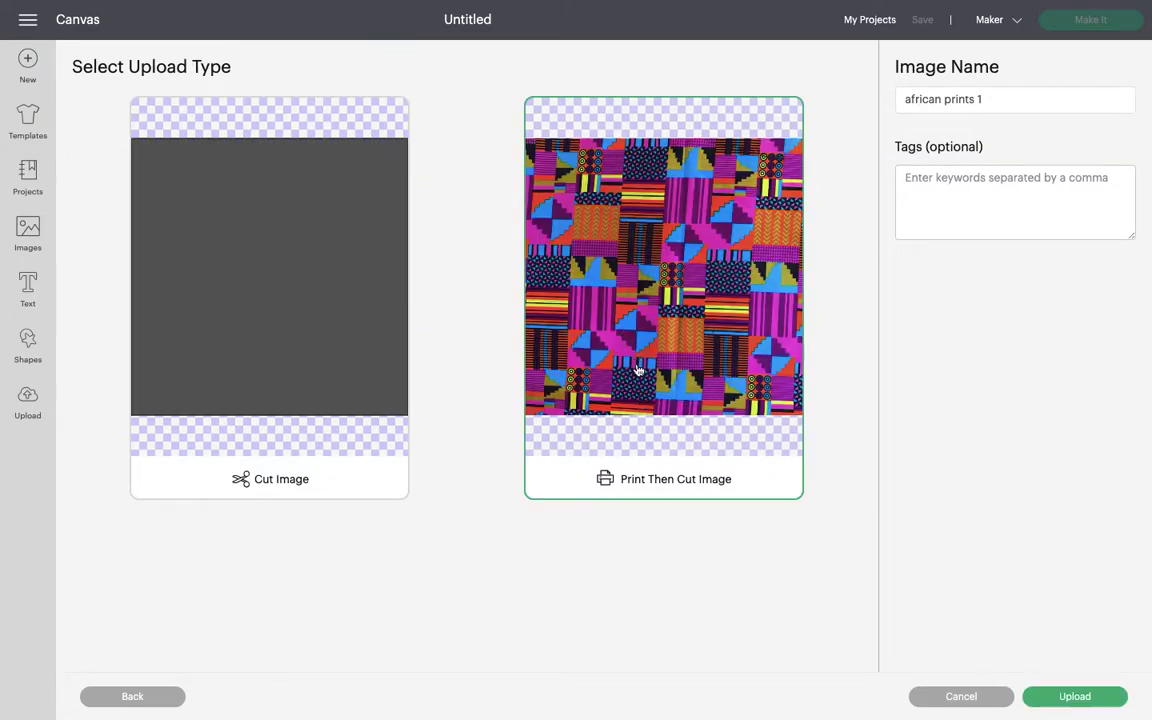
{"action": "left_click", "coordinate": [1069, 695]}
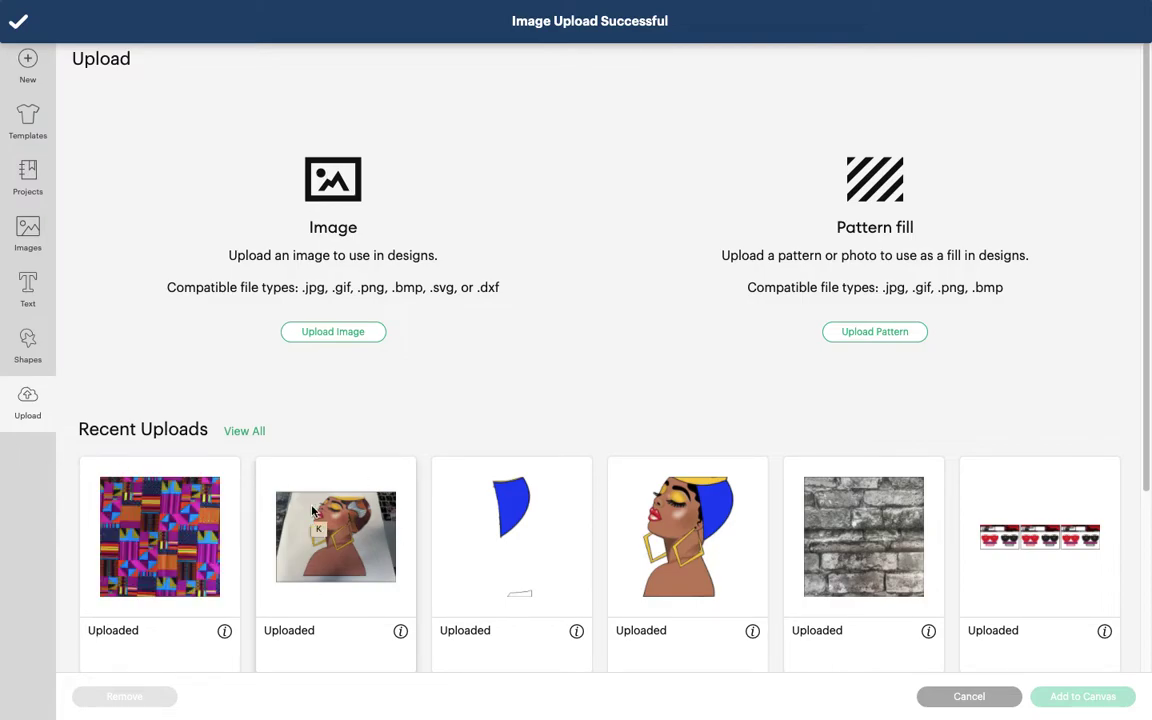
- Add a LOVE text layer, move it into place and enlarge it to 8.142 × 2.515 in
{"action": "left_click", "coordinate": [29, 287]}
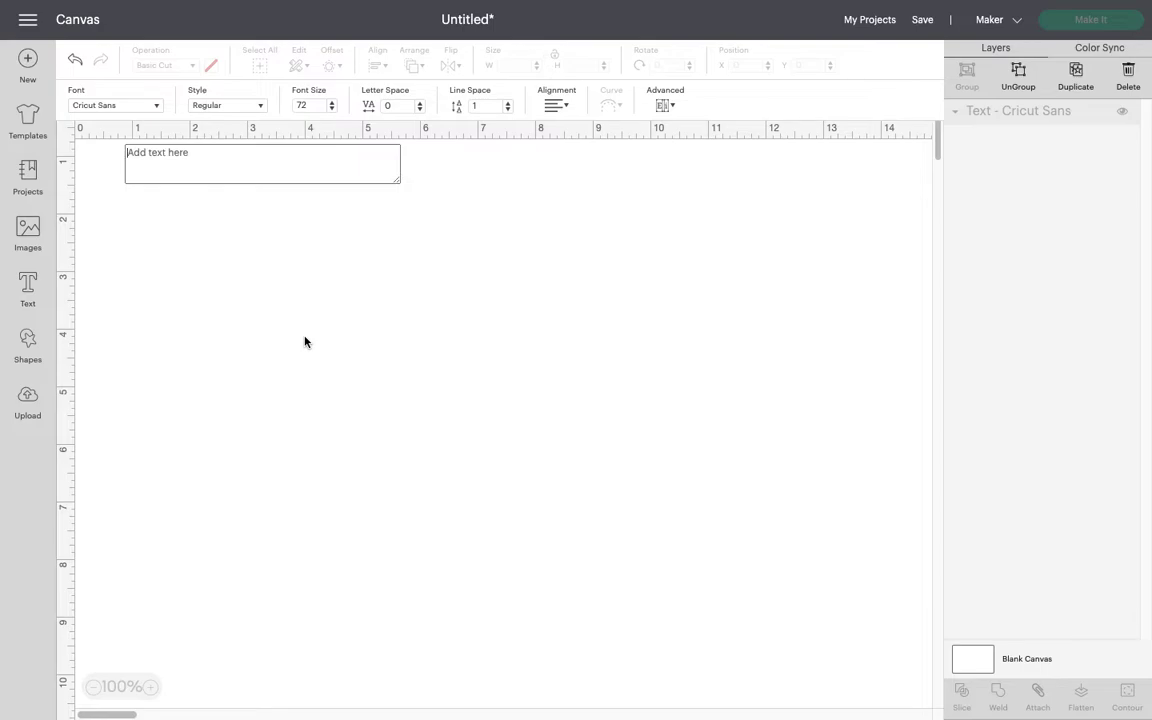
{"action": "type", "text": "LOVE"}
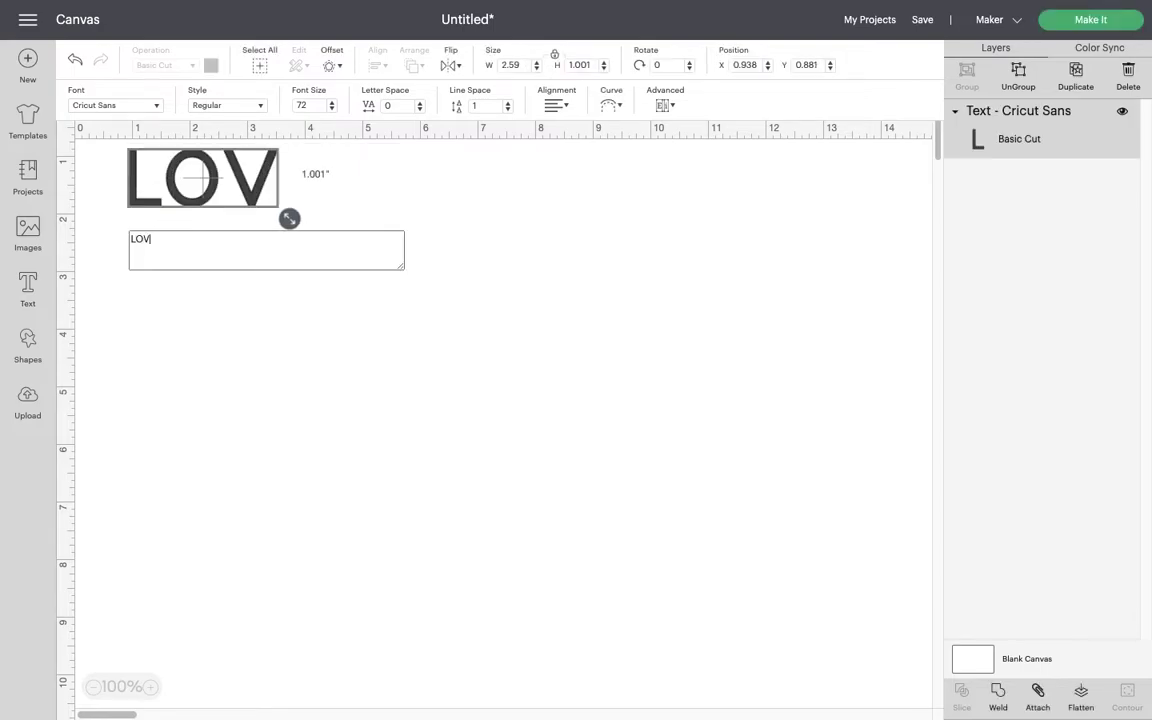
{"action": "left_click", "coordinate": [290, 380]}
{"action": "left_click_drag", "start_coordinate": [305, 192], "coordinate": [660, 350]}
{"action": "left_click", "coordinate": [226, 429]}
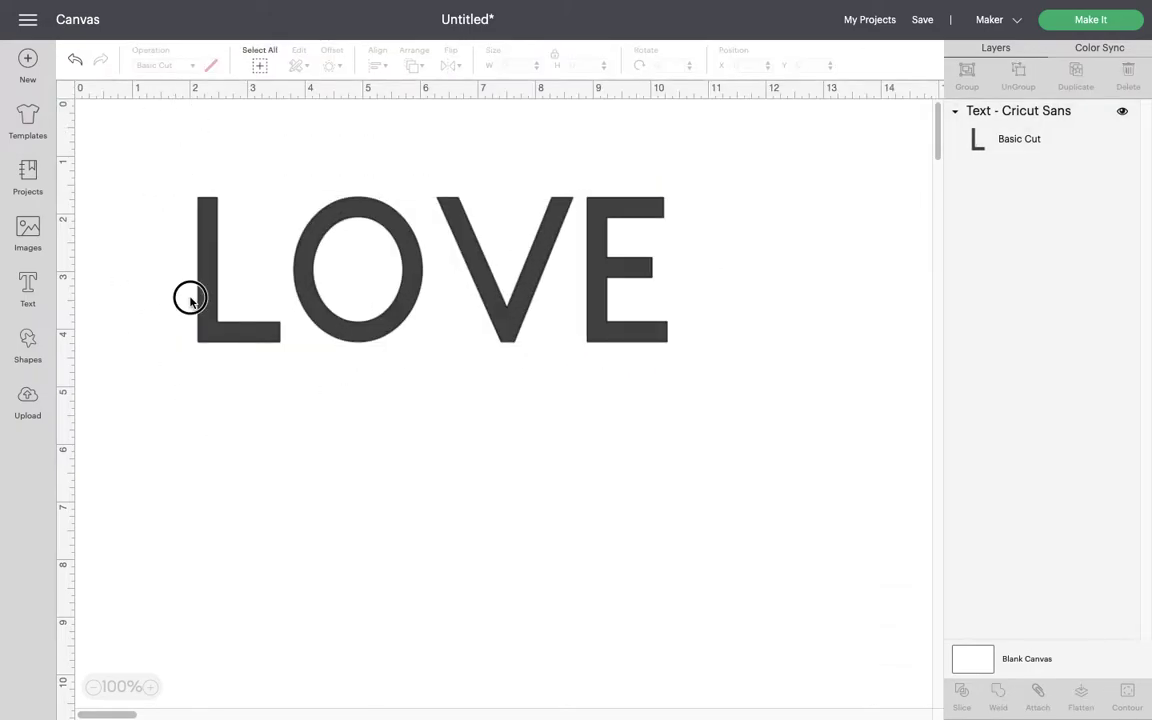
{"action": "left_click_drag", "start_coordinate": [200, 225], "coordinate": [204, 229]}
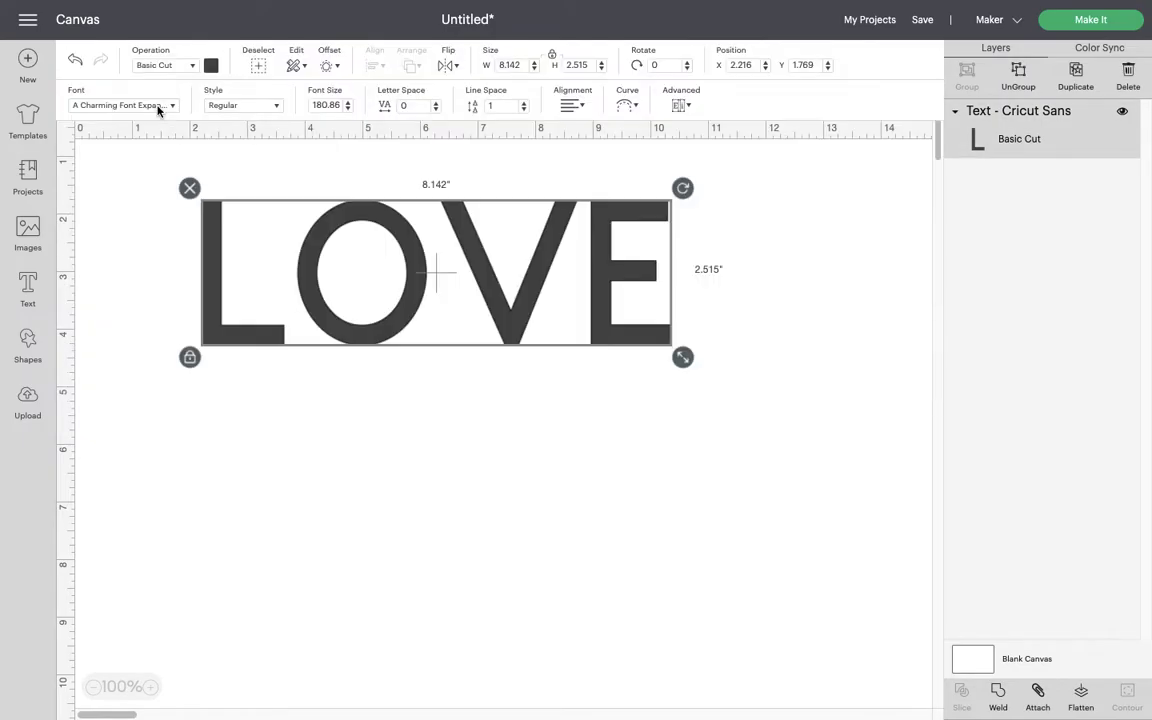
- Scroll down through the font list for LOVE
{"action": "scroll", "coordinate": [172, 206], "scroll_direction": "down", "scroll_amount": 20}
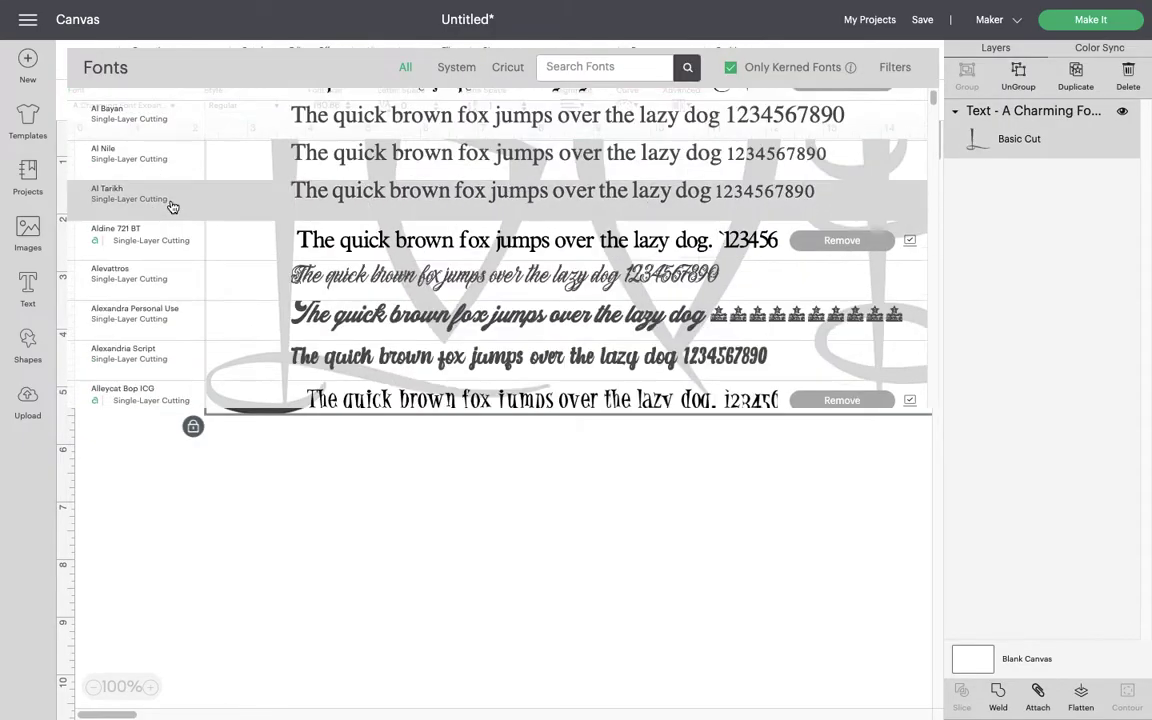
{"action": "scroll", "coordinate": [172, 206], "scroll_direction": "down", "scroll_amount": 10}
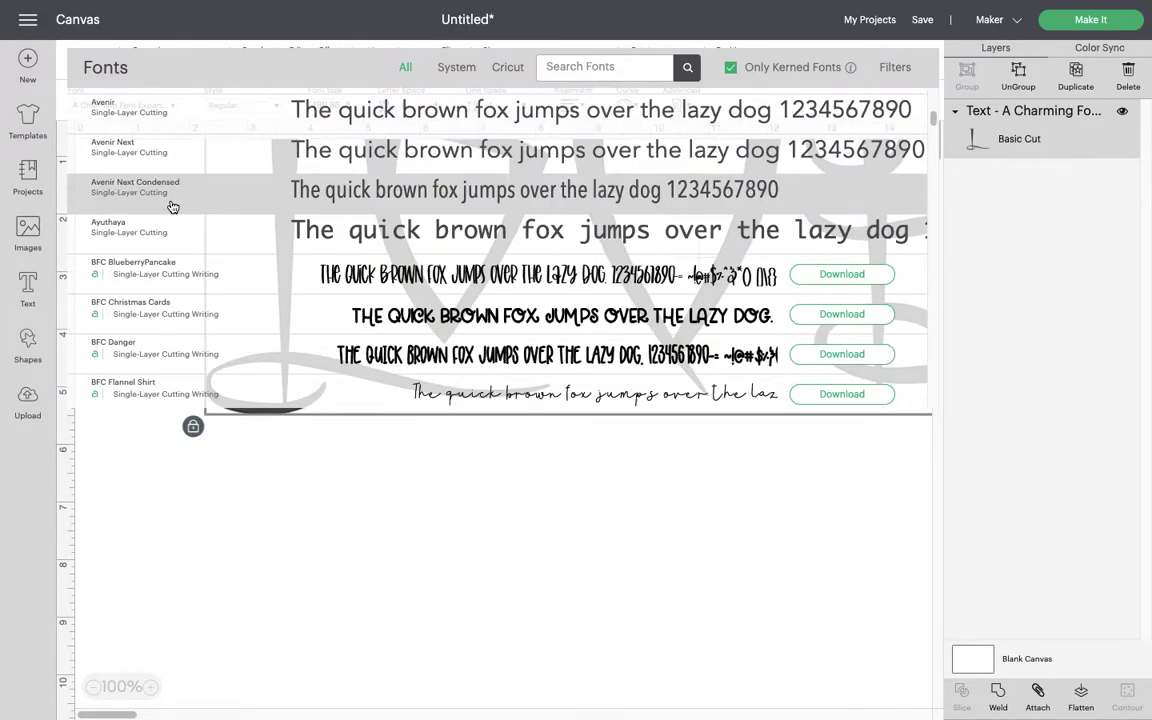
{"action": "scroll", "coordinate": [172, 206], "scroll_direction": "down", "scroll_amount": 10}
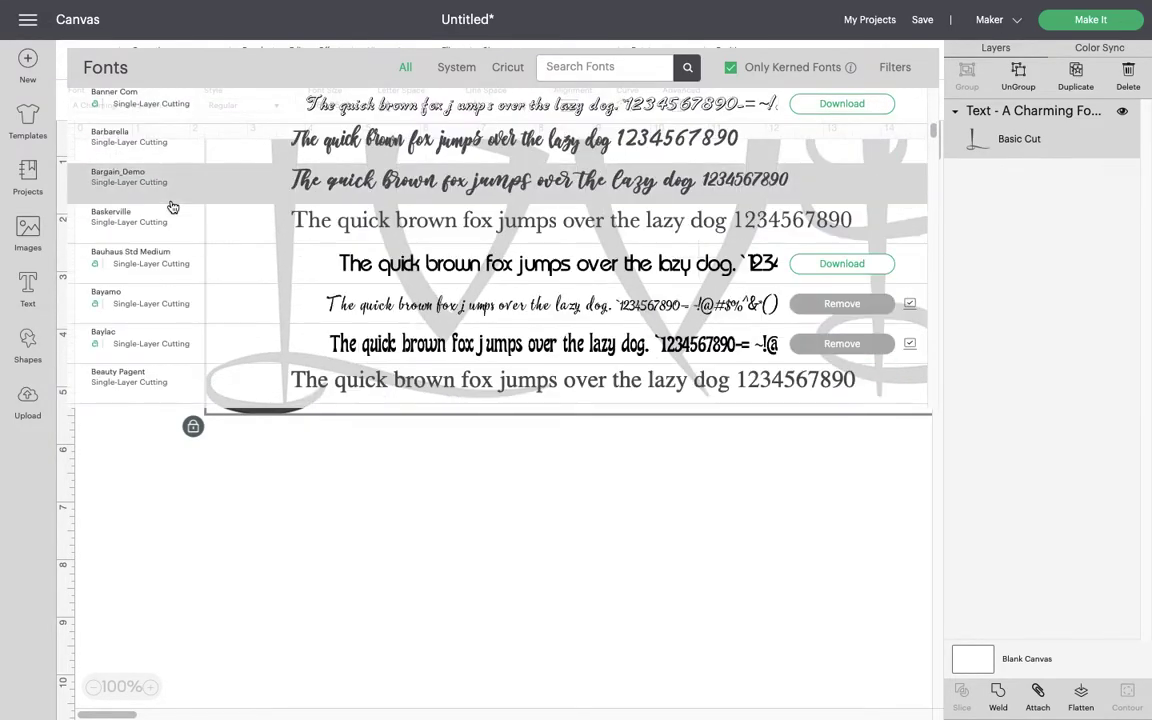
{"action": "scroll", "coordinate": [172, 206], "scroll_direction": "down", "scroll_amount": 5}
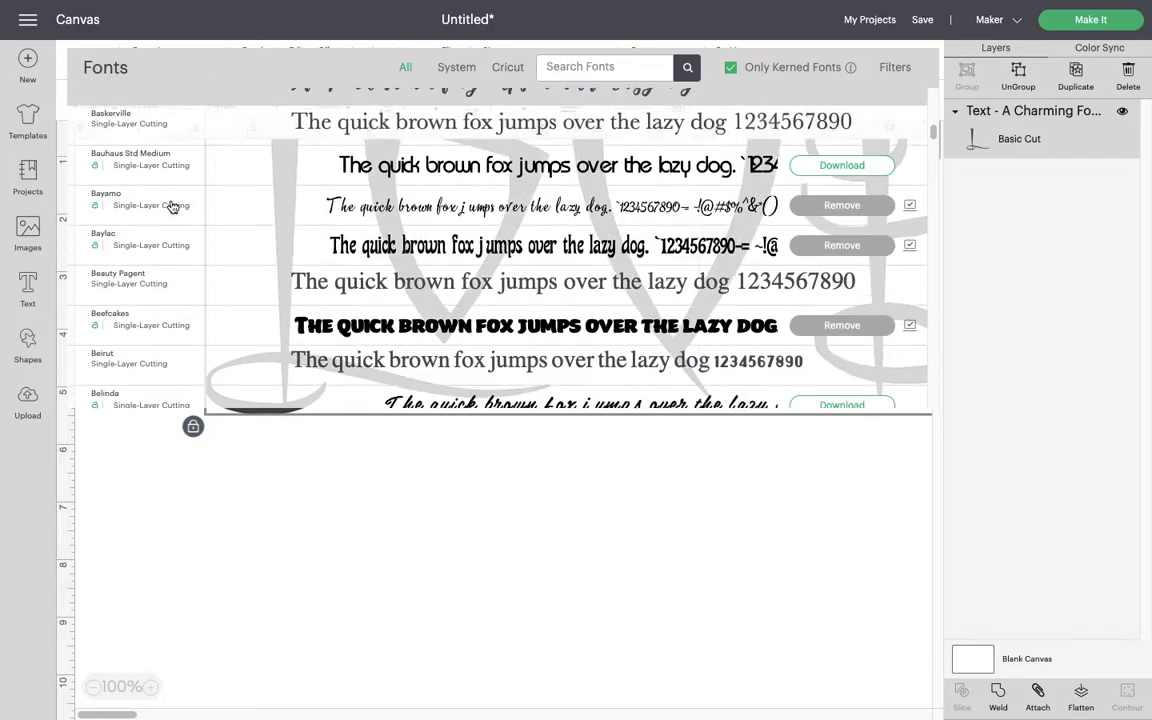
{"action": "scroll", "coordinate": [172, 206], "scroll_direction": "down", "scroll_amount": 5}
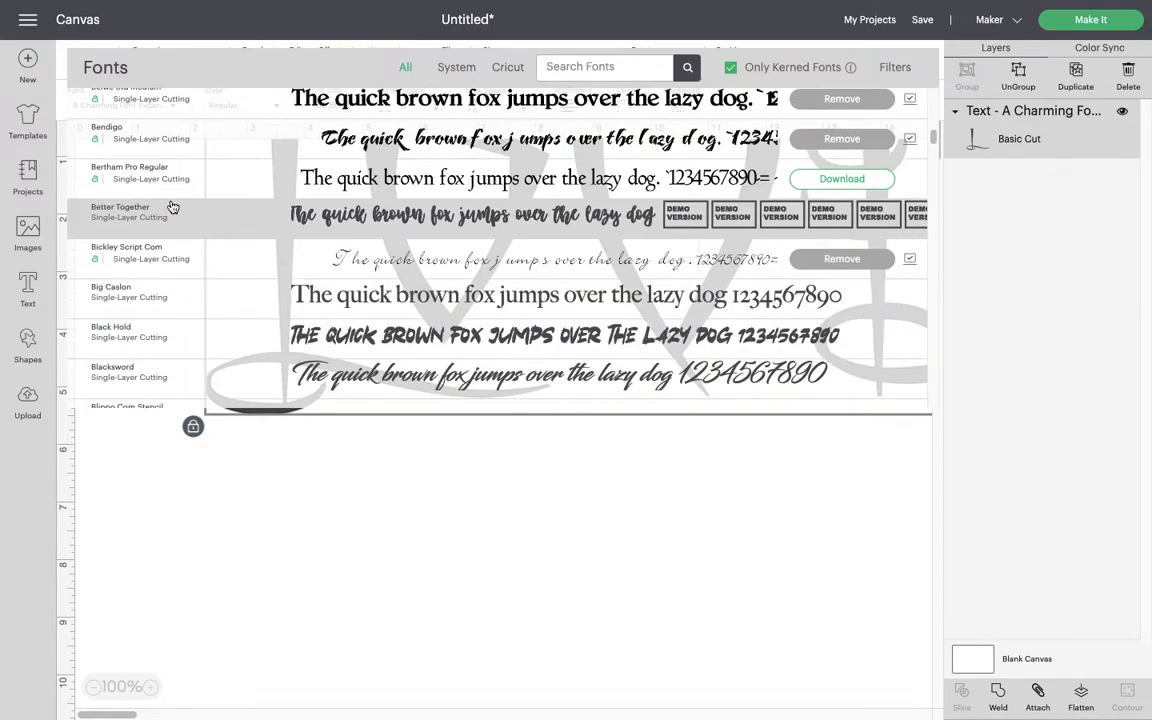
{"action": "scroll", "coordinate": [172, 206], "scroll_direction": "down", "scroll_amount": 10}
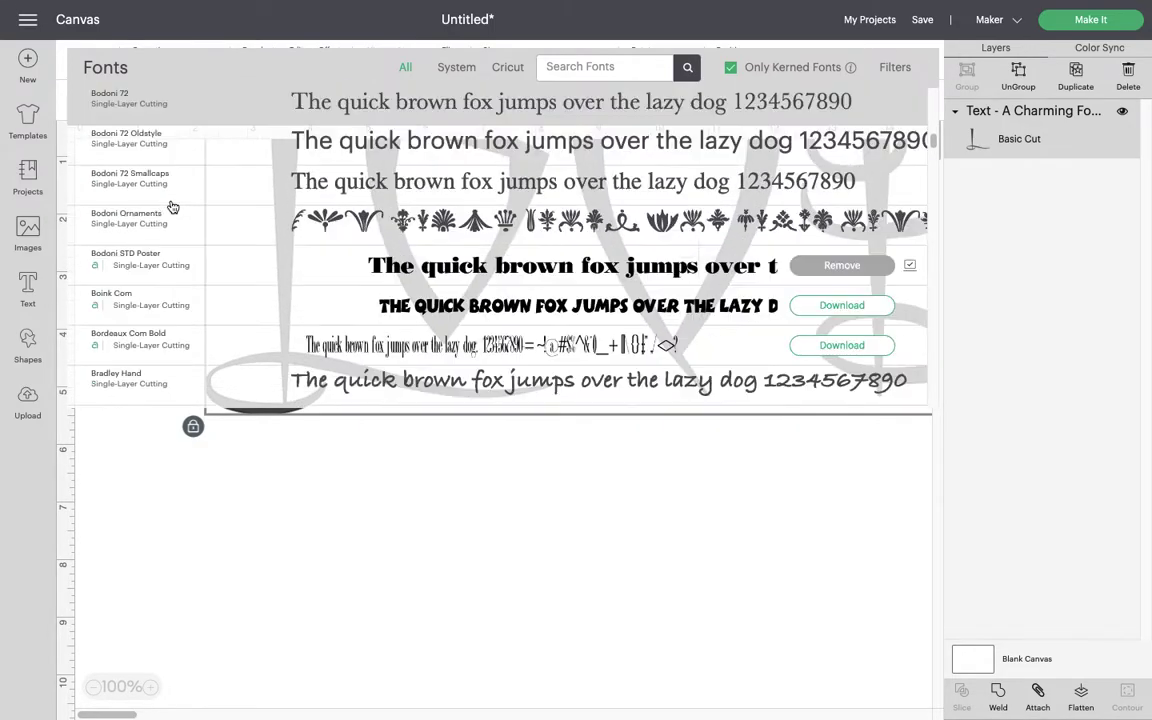
- Search the fonts for 'birthday bash', which returns no results
{"action": "left_click", "coordinate": [604, 70]}
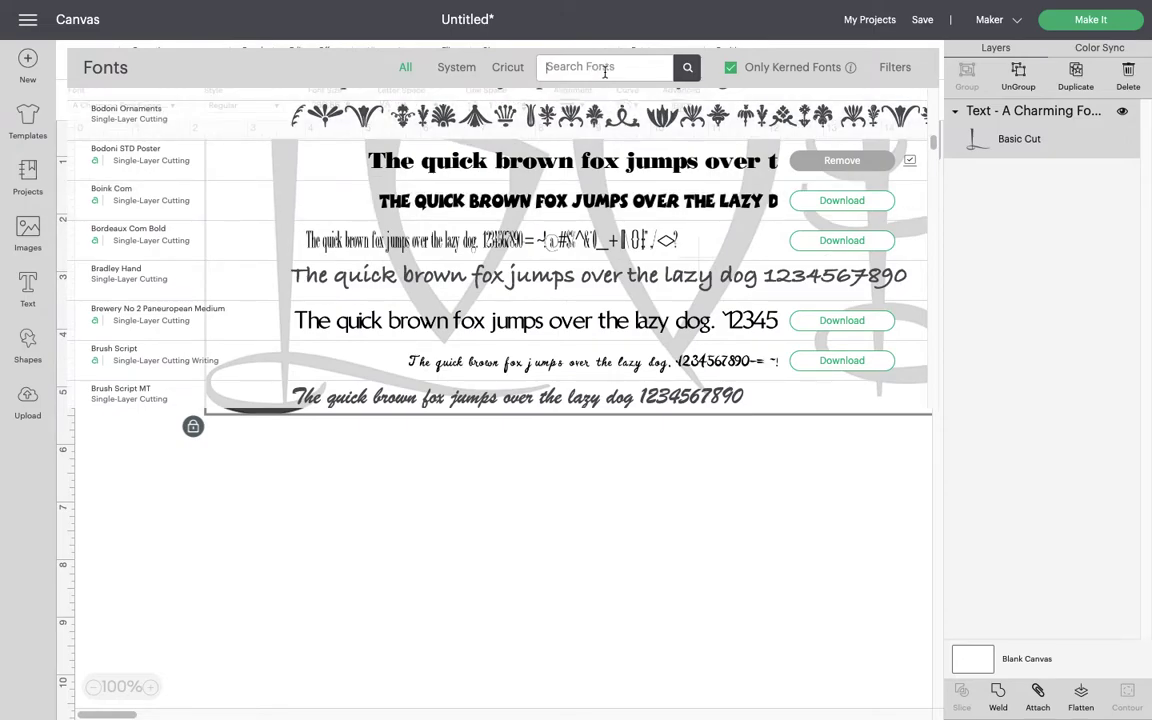
{"action": "type", "text": "birthday bash"}
{"action": "key", "text": "Return"}
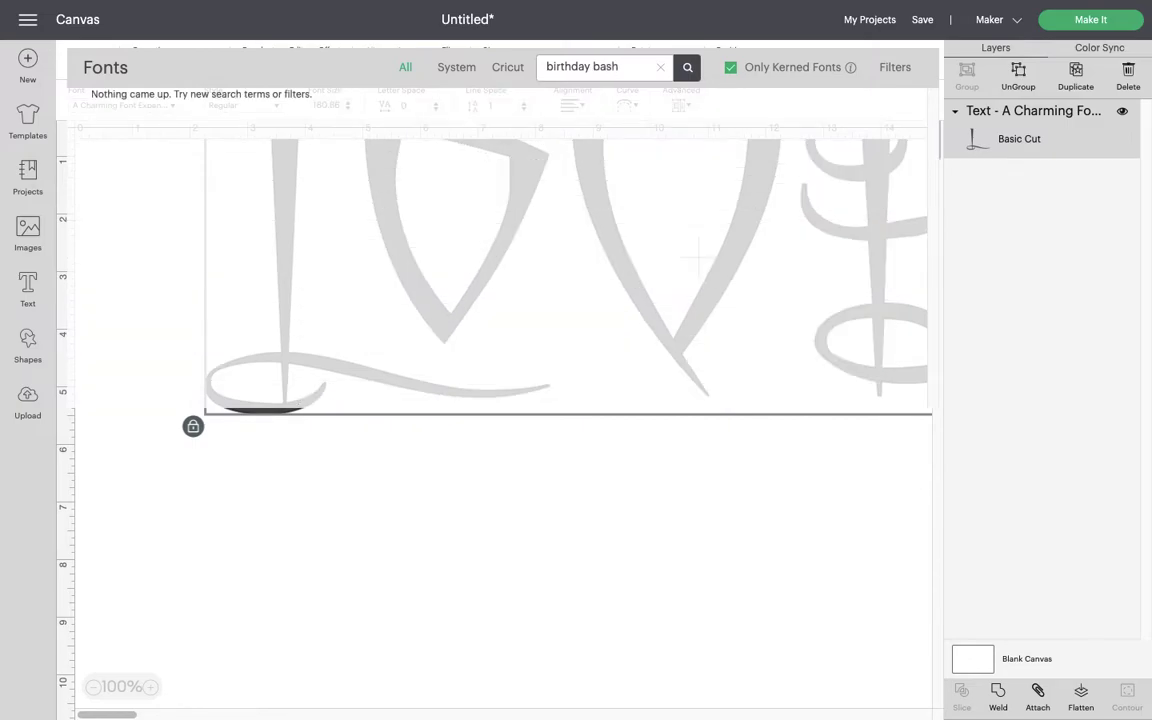
- Close the font list and move the LOVE text further left
{"action": "left_click", "coordinate": [510, 445]}
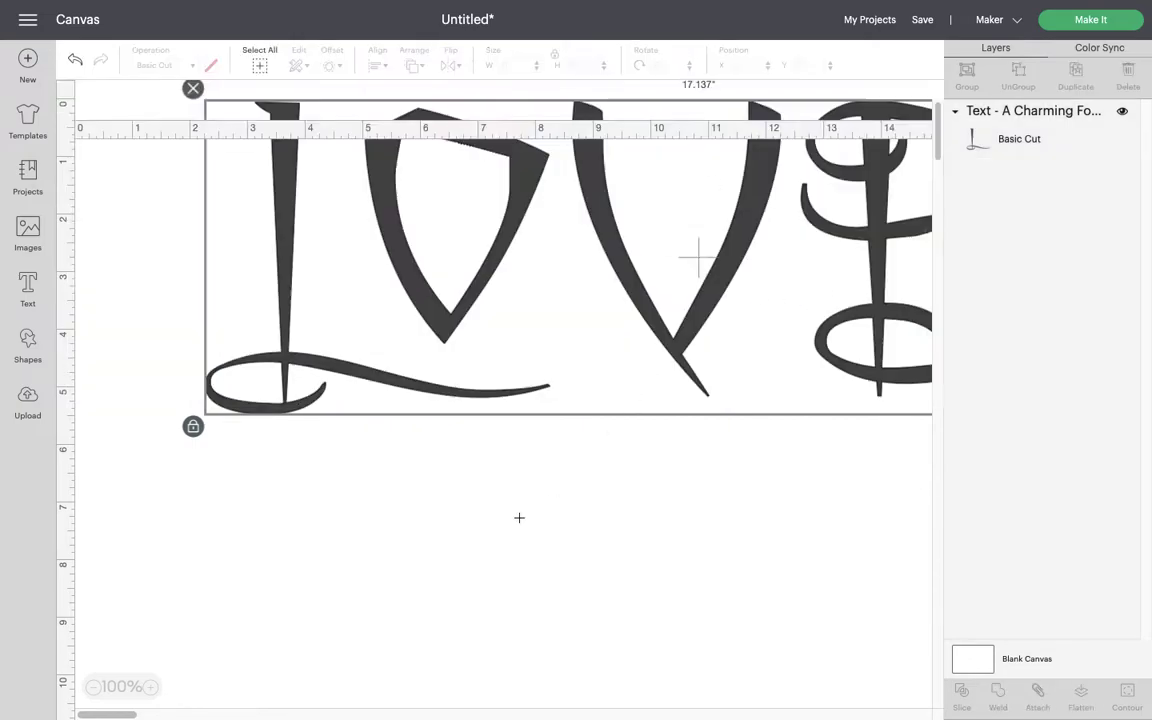
{"action": "left_click", "coordinate": [653, 272]}
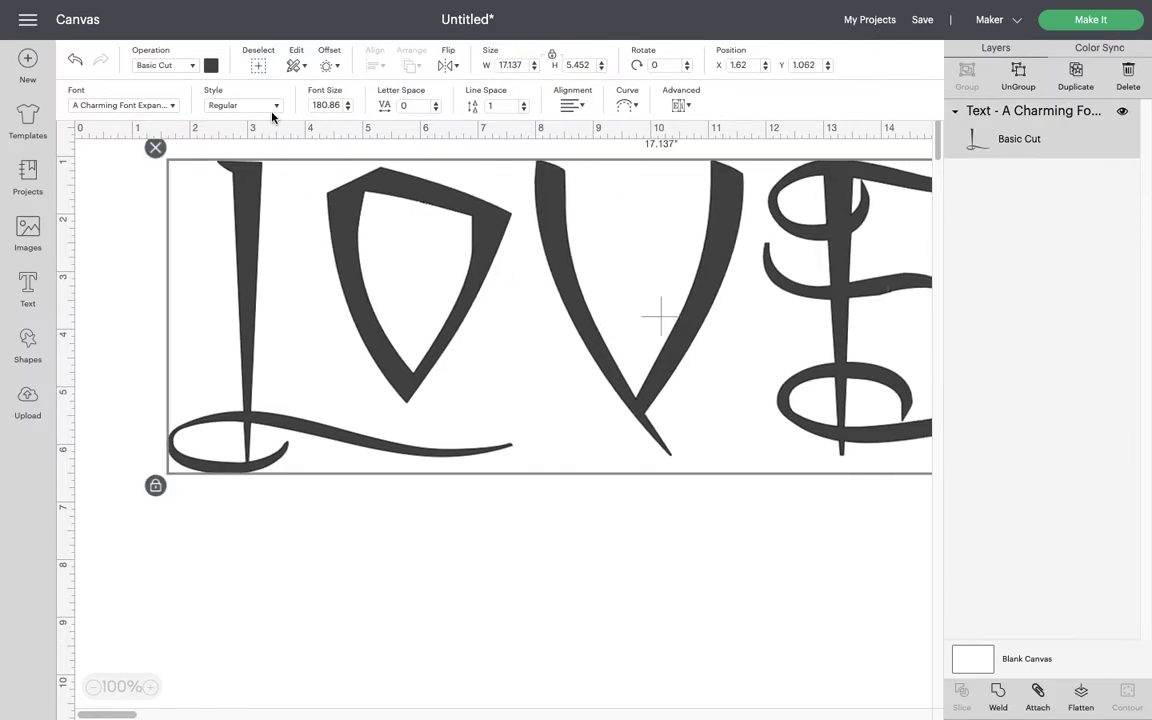
{"action": "left_click_drag", "start_coordinate": [728, 331], "coordinate": [638, 324]}
- Retry the 'birthday bash' font search with the list limited to Cricut fonts
{"action": "left_click", "coordinate": [173, 107]}
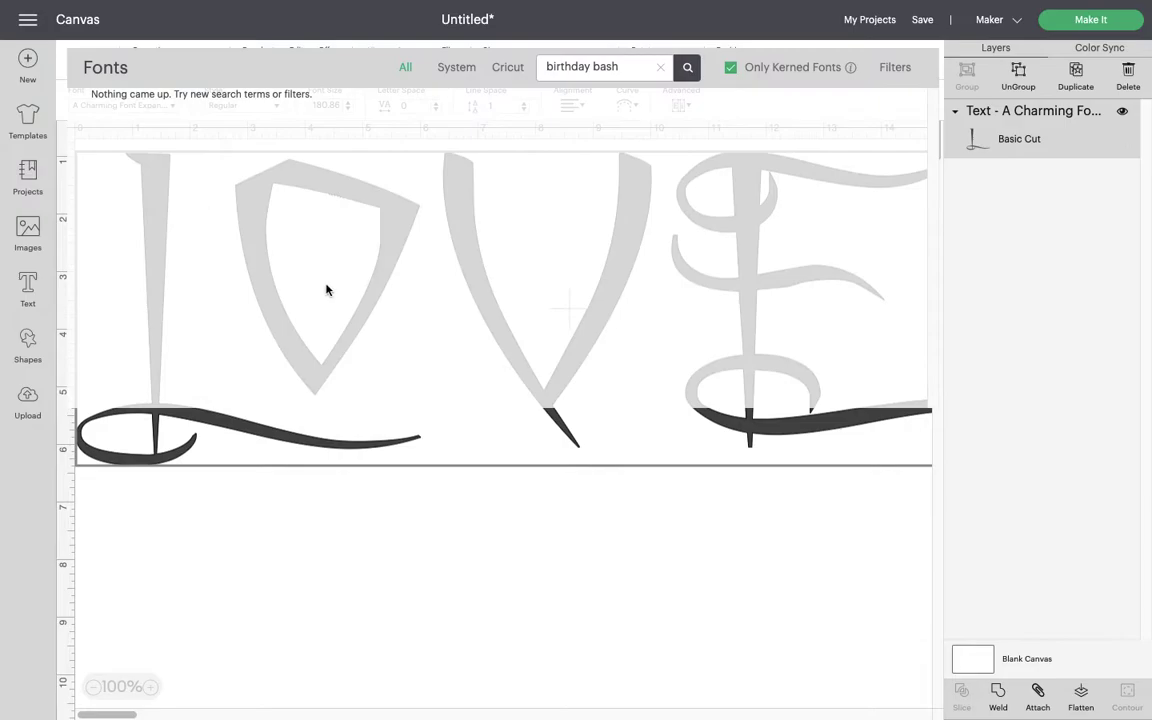
{"action": "left_click", "coordinate": [687, 68]}
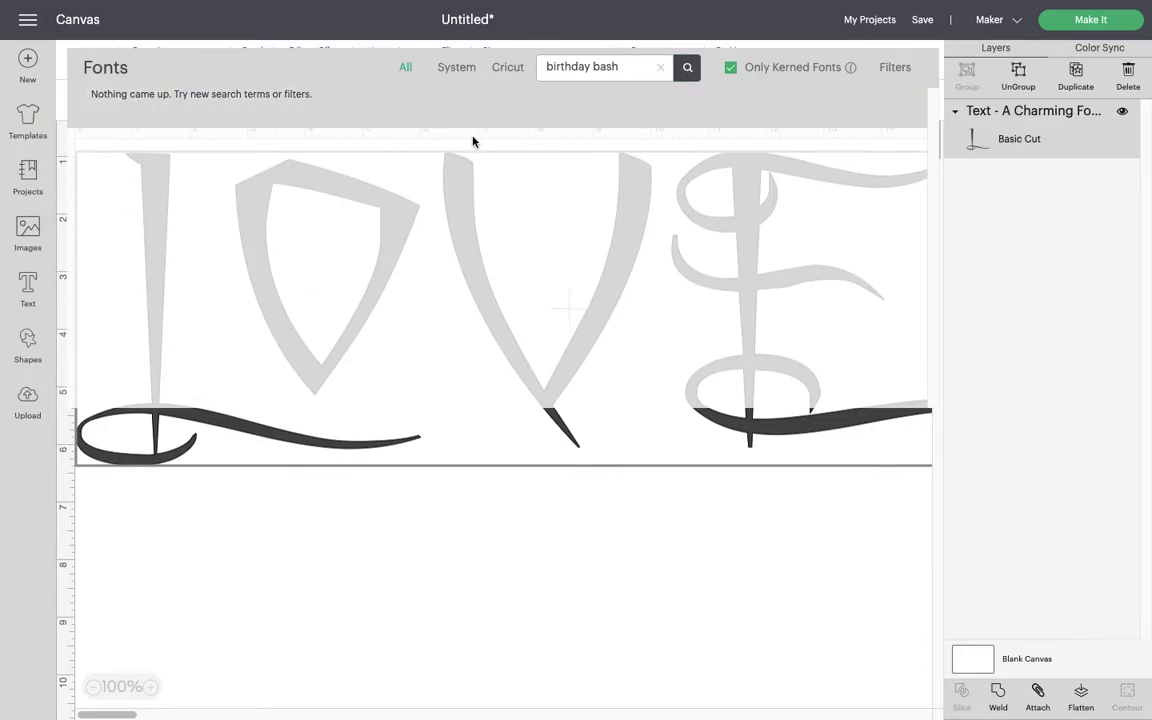
{"action": "left_click", "coordinate": [508, 68]}
{"action": "left_click", "coordinate": [687, 70]}
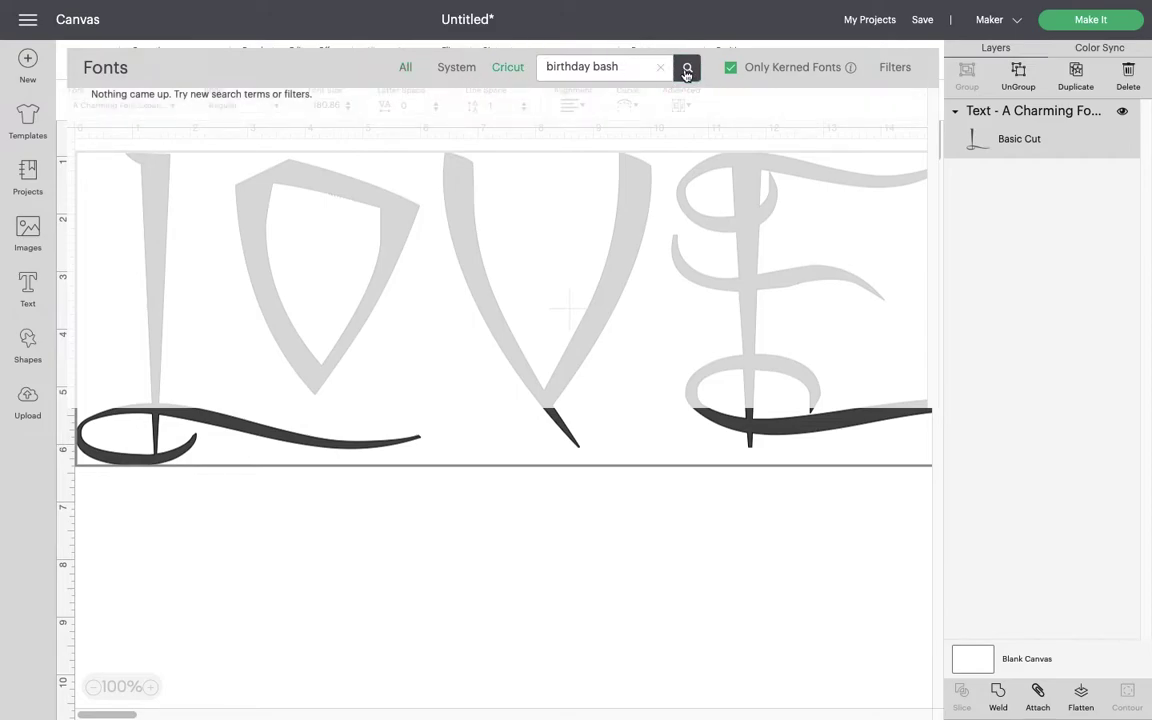
- Delete the script LOVE text, leaving a new empty text box
{"action": "left_click", "coordinate": [55, 287]}
{"action": "left_click_drag", "start_coordinate": [340, 240], "coordinate": [410, 359]}
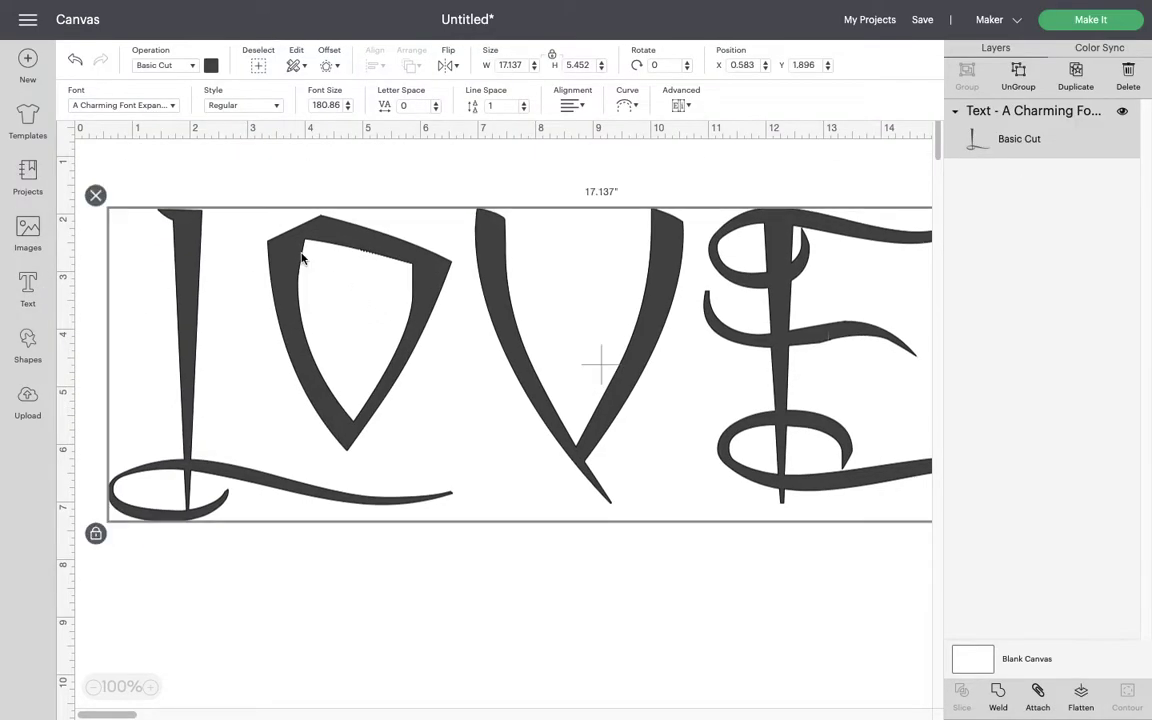
{"action": "left_click", "coordinate": [96, 196]}
- Create a text box in the Birthday Bash font, with Only Kerned Fonts unchecked
{"action": "left_click", "coordinate": [28, 285]}
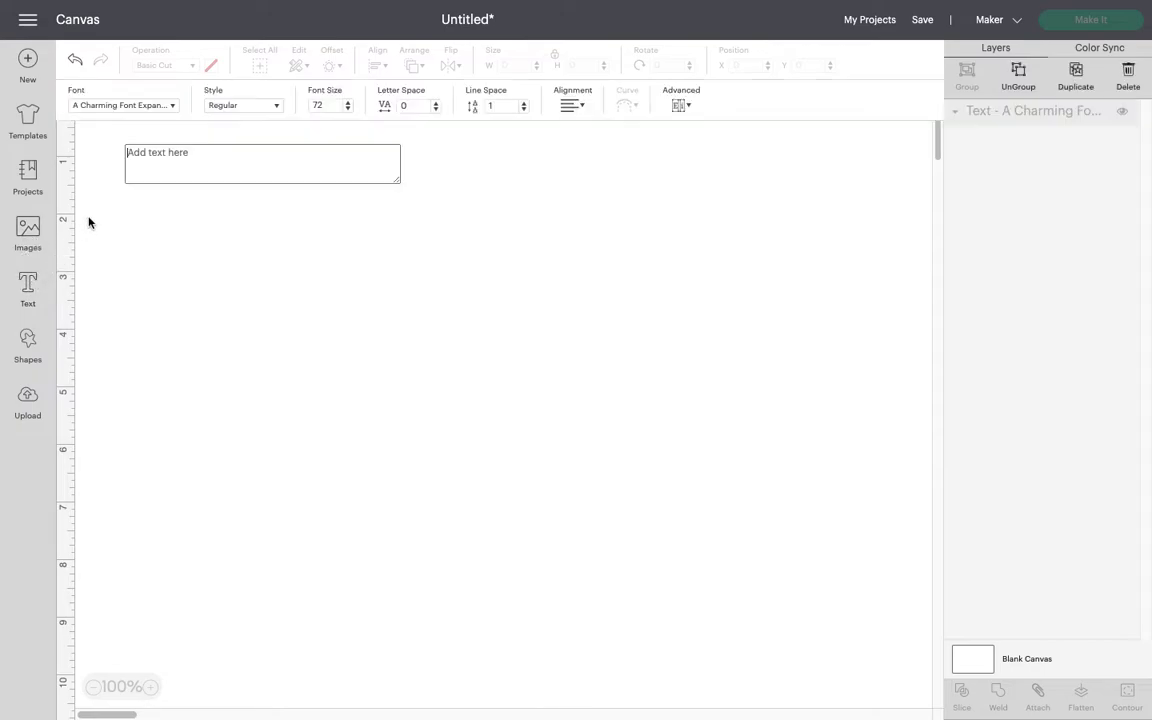
{"action": "left_click", "coordinate": [172, 106]}
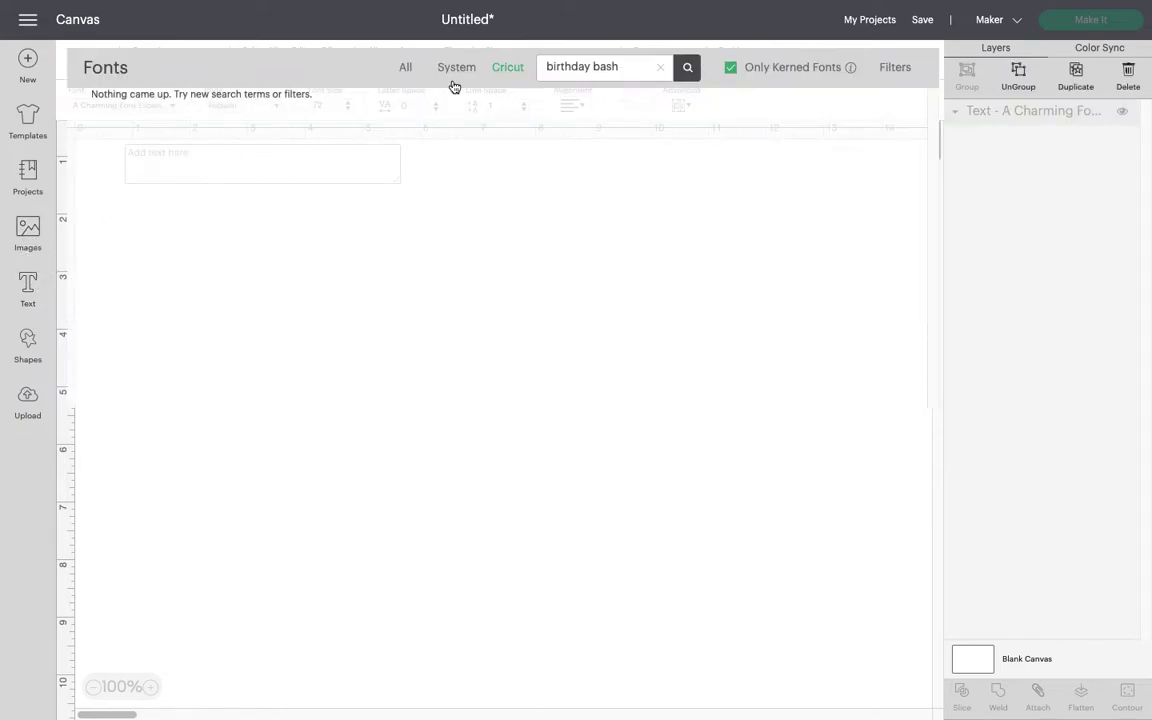
{"action": "left_click", "coordinate": [729, 68]}
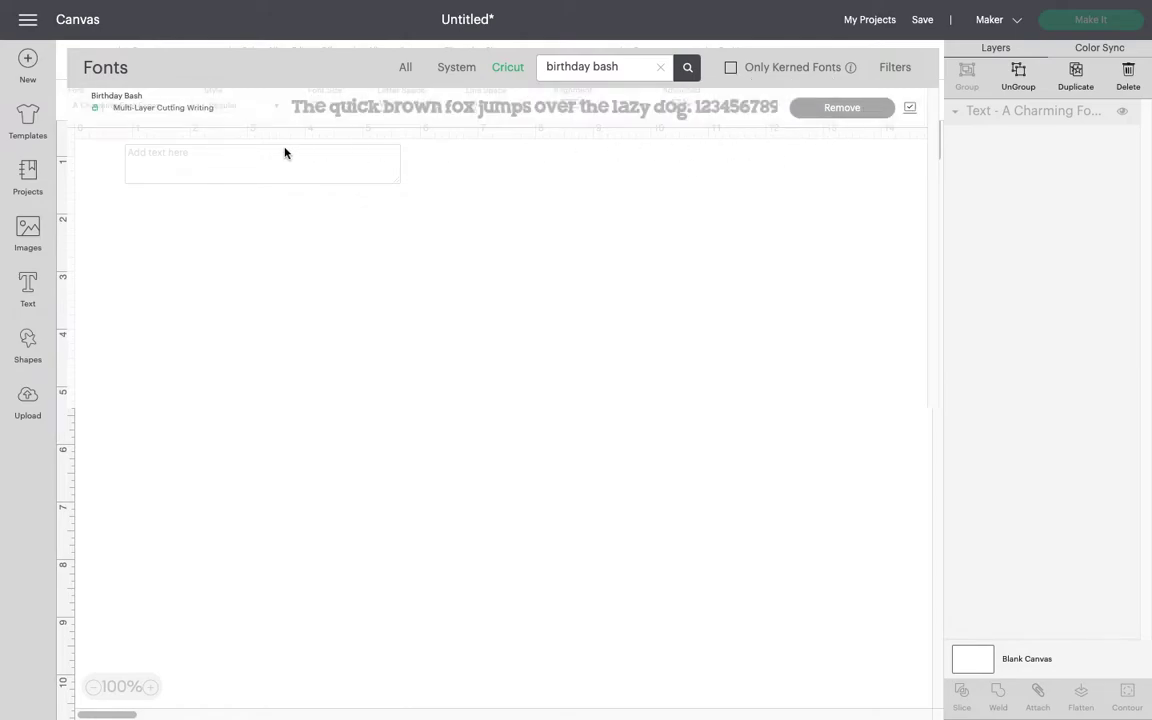
{"action": "left_click", "coordinate": [437, 114]}
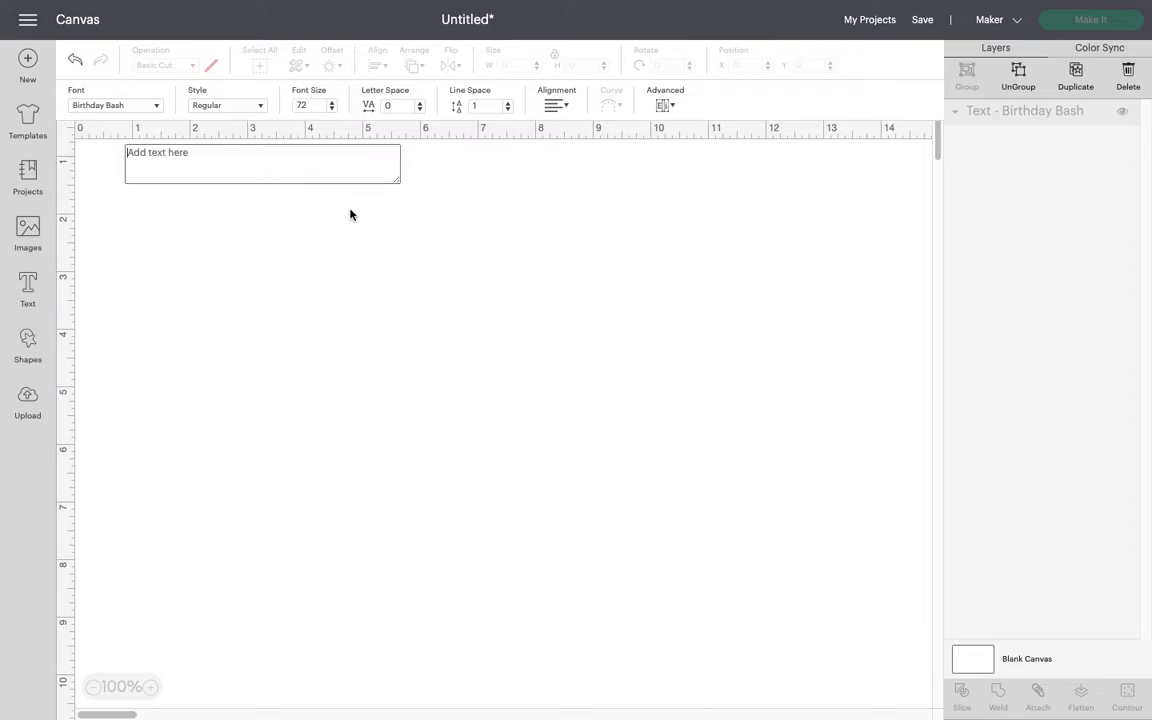
- Type LOVE and enlarge it to 14.255 × 3.692 in
{"action": "type", "text": "LOVE"}
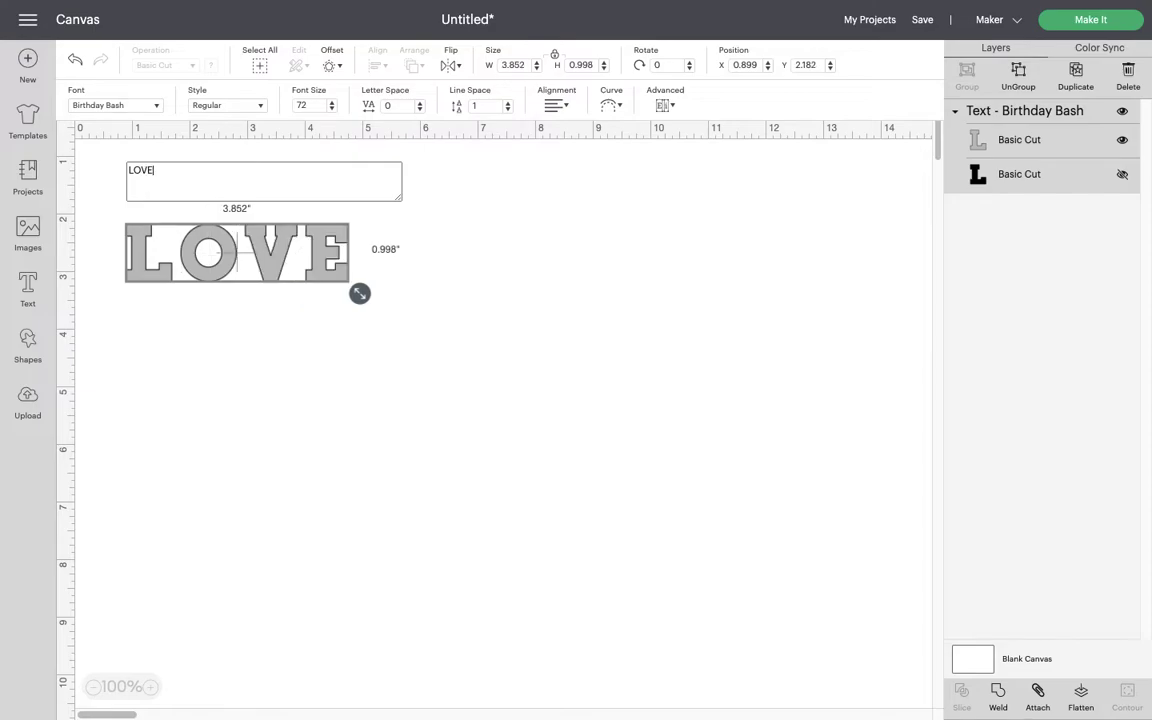
{"action": "left_click_drag", "start_coordinate": [361, 294], "coordinate": [705, 440]}
{"action": "left_click_drag", "start_coordinate": [586, 406], "coordinate": [583, 358]}
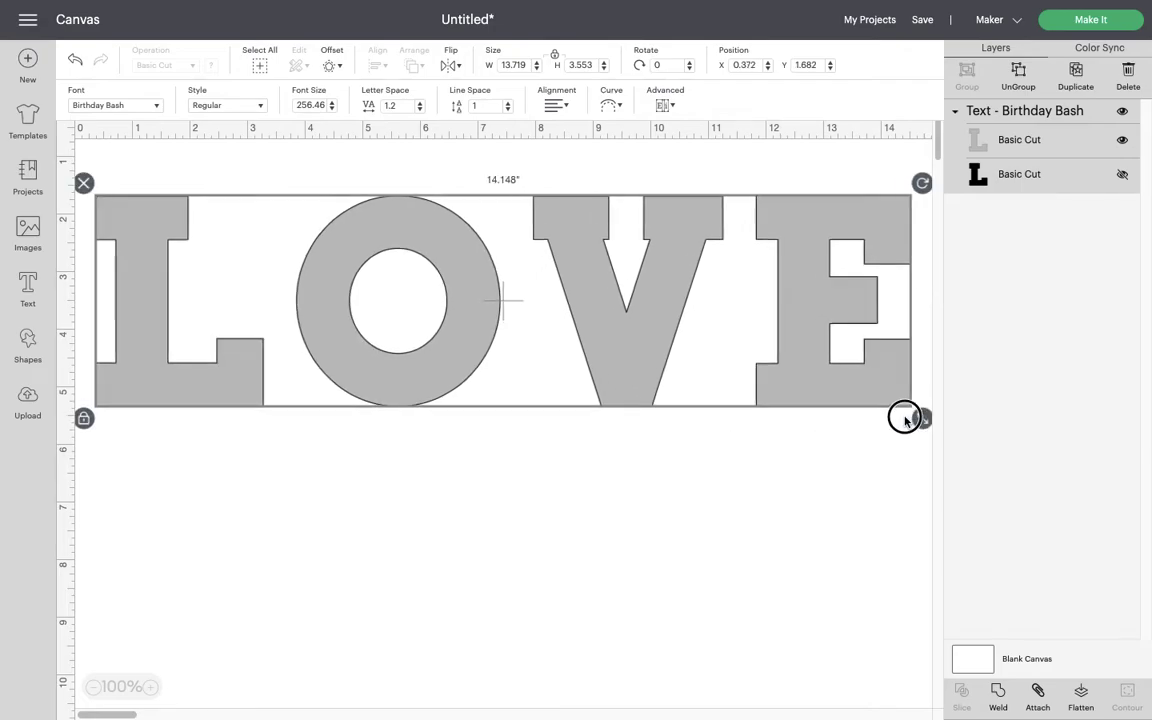
{"action": "left_click_drag", "start_coordinate": [904, 418], "coordinate": [911, 418]}
{"action": "left_click_drag", "start_coordinate": [676, 406], "coordinate": [668, 393]}
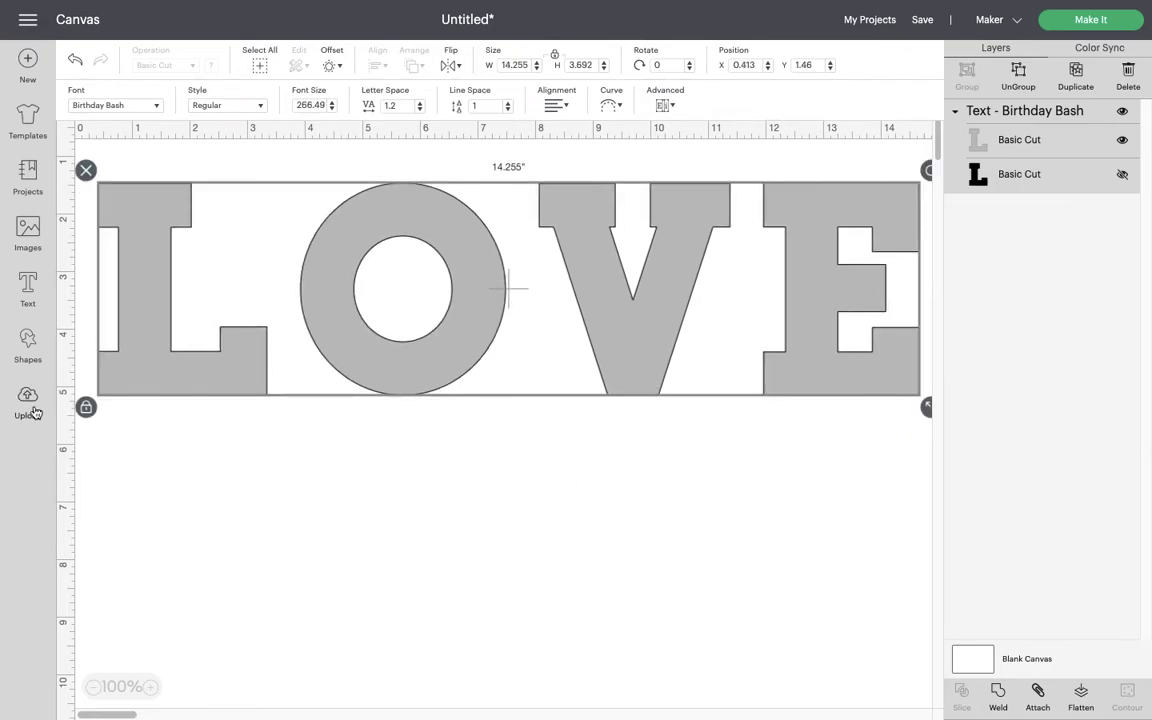
- Add the uploaded kente print image to the canvas
{"action": "left_click", "coordinate": [30, 399]}
{"action": "left_click", "coordinate": [175, 500]}
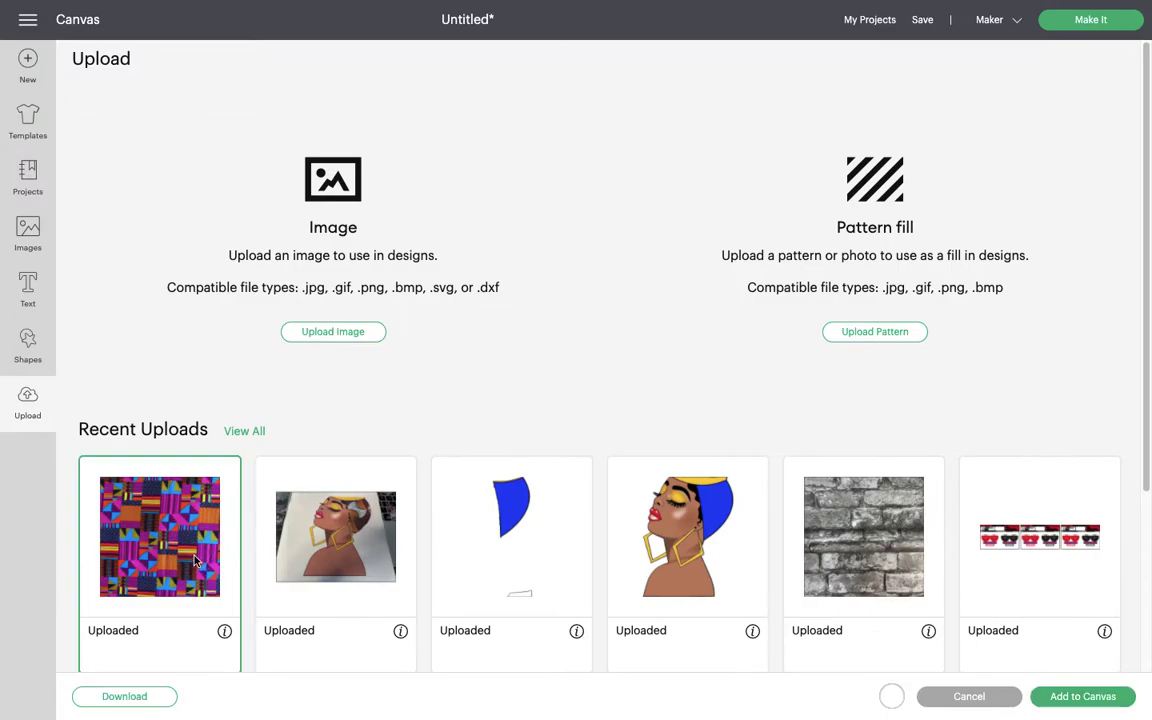
{"action": "left_click", "coordinate": [1066, 703]}
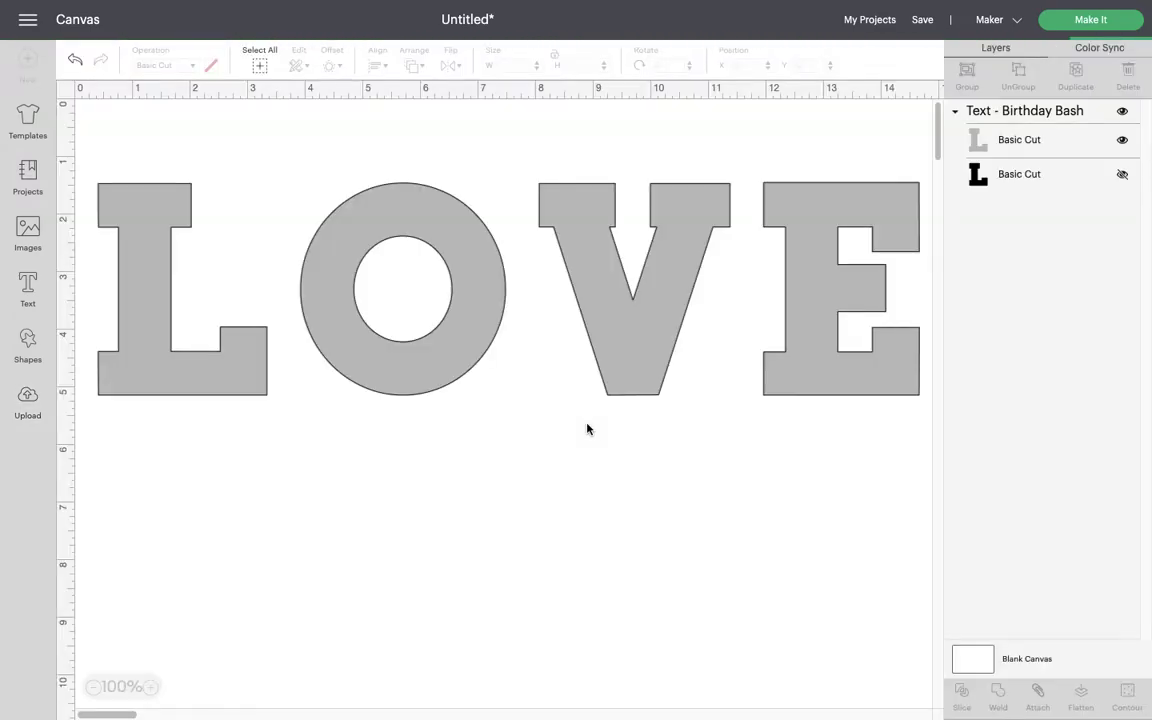
- Stretch the kente print to 14.833 × 5.319 in, covering the whole LOVE word
{"action": "left_click_drag", "start_coordinate": [330, 300], "coordinate": [533, 588]}
{"action": "left_click", "coordinate": [607, 316]}
{"action": "mouse_move", "coordinate": [607, 316]}
{"action": "left_mouse_down"}
{"action": "mouse_move", "coordinate": [570, 300]}
{"action": "mouse_move", "coordinate": [617, 336]}
{"action": "left_mouse_up"}
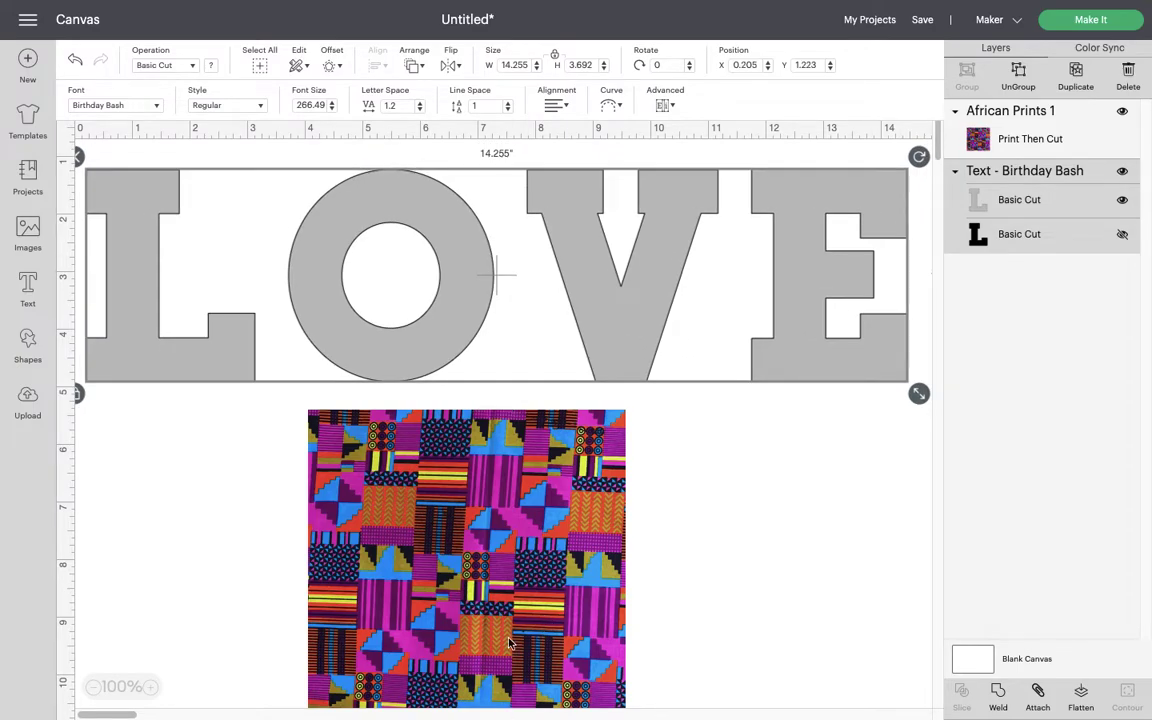
{"action": "left_click_drag", "start_coordinate": [508, 643], "coordinate": [275, 342]}
{"action": "left_click_drag", "start_coordinate": [360, 436], "coordinate": [373, 438]}
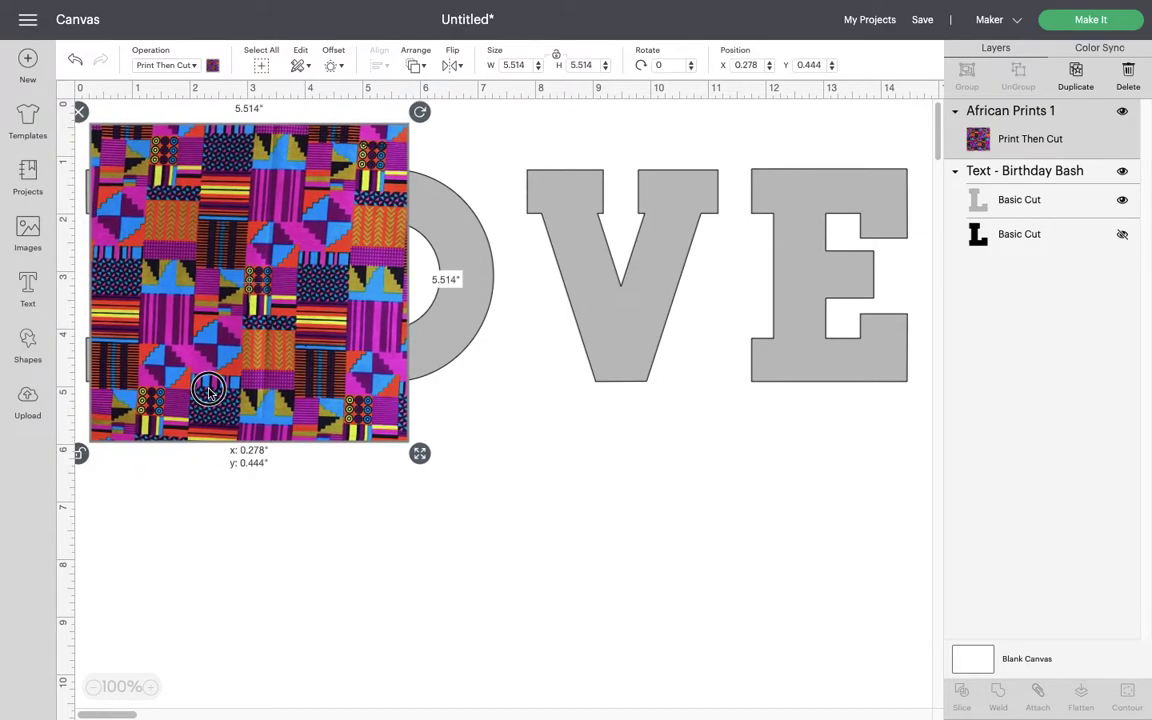
{"action": "left_click_drag", "start_coordinate": [190, 355], "coordinate": [178, 355]}
{"action": "left_click_drag", "start_coordinate": [411, 450], "coordinate": [944, 440]}
- Marquee-select both the kente print and the LOVE text
{"action": "left_click", "coordinate": [733, 625]}
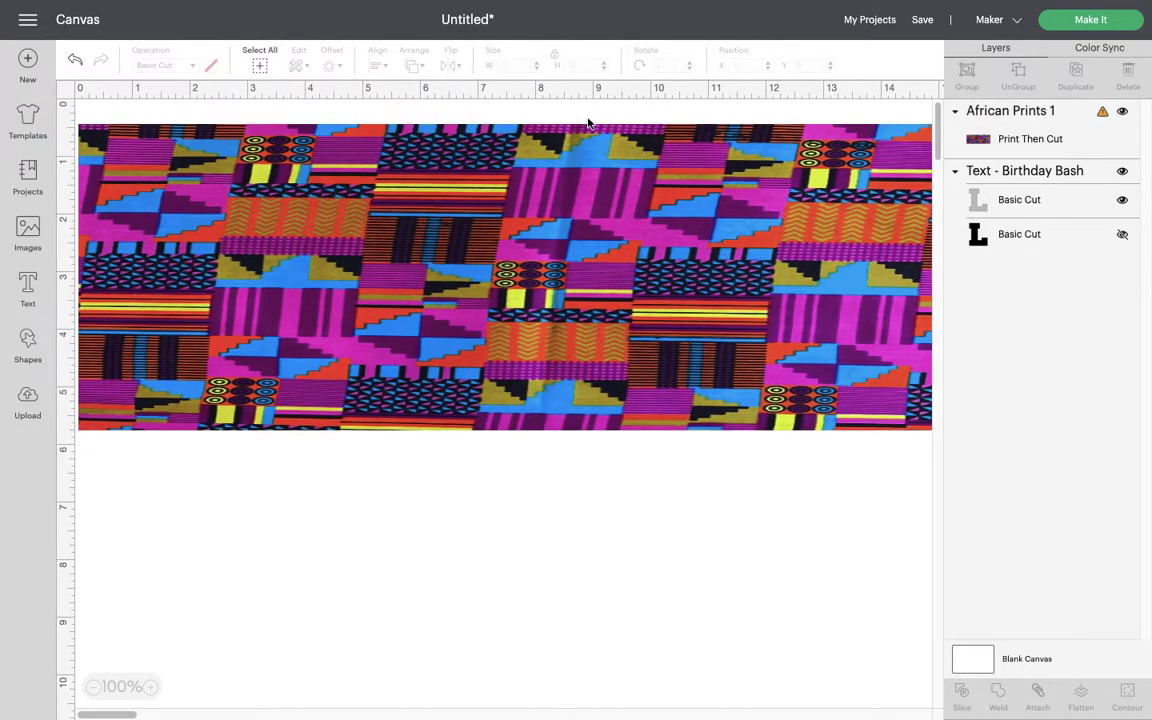
{"action": "left_click_drag", "start_coordinate": [586, 106], "coordinate": [581, 476]}
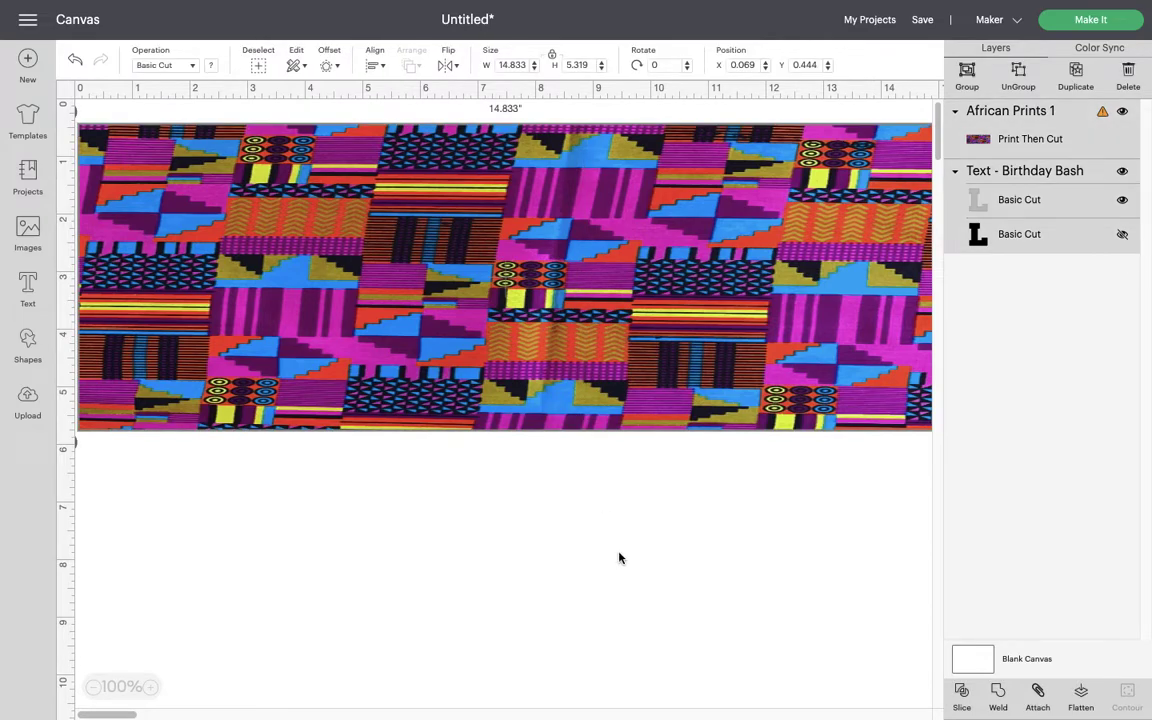
{"action": "left_click", "coordinate": [717, 674]}
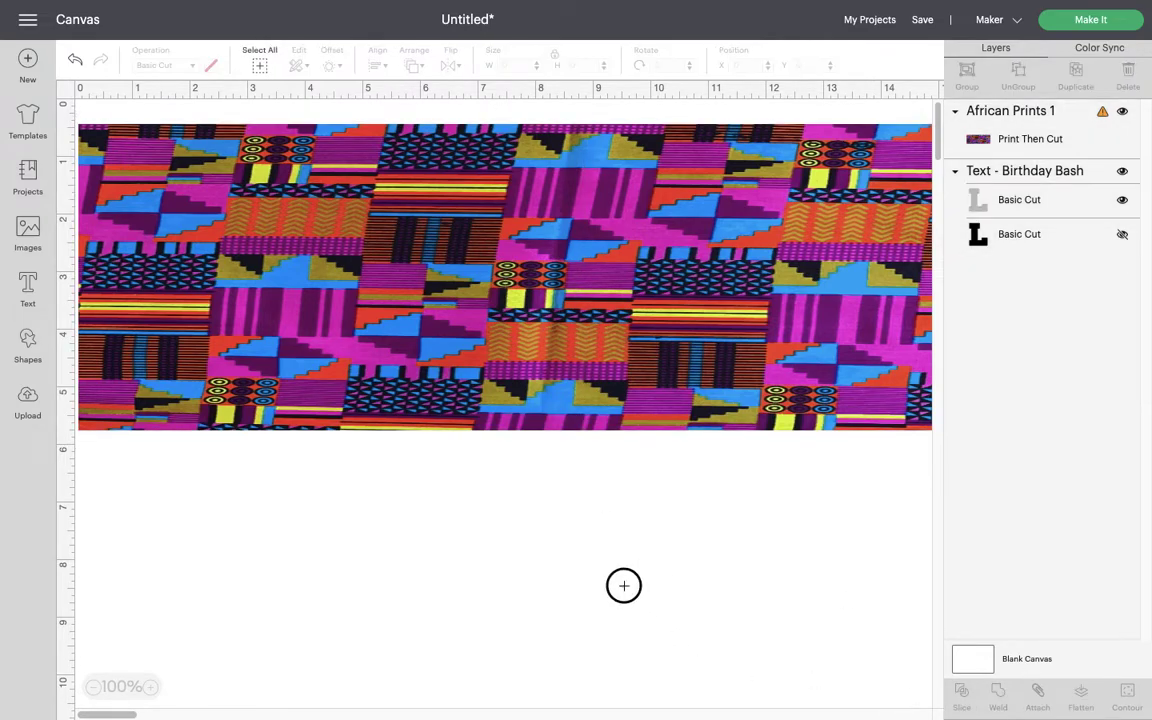
{"action": "left_click_drag", "start_coordinate": [622, 586], "coordinate": [604, 110]}
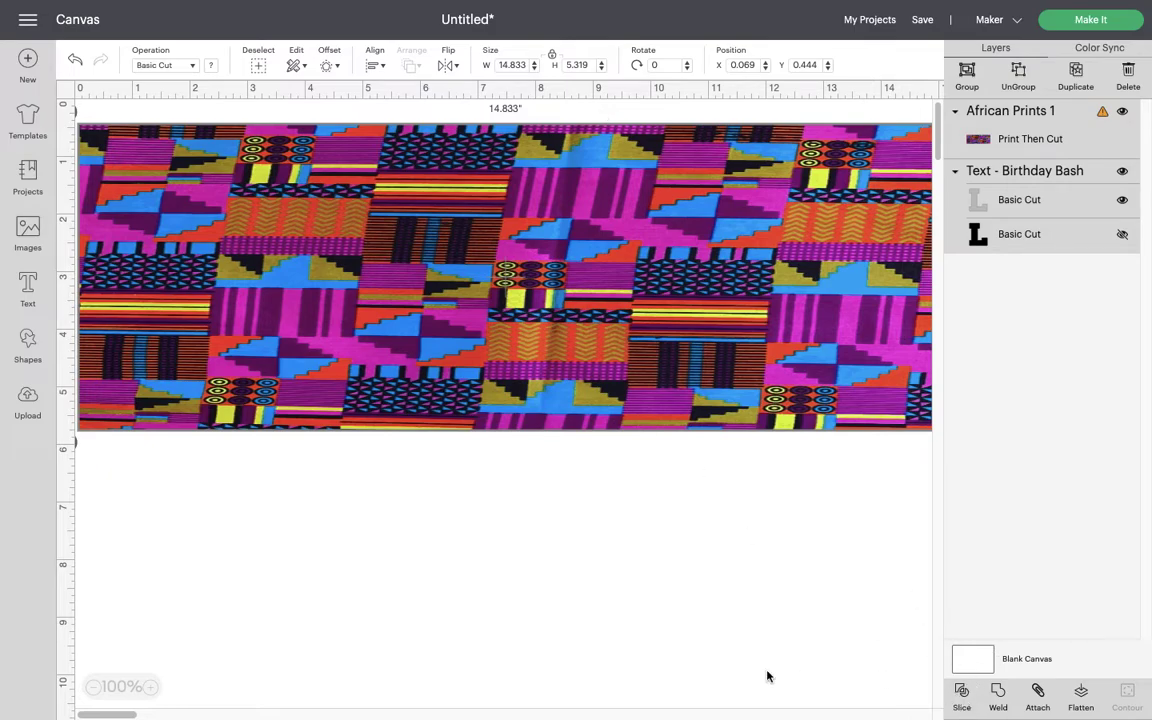
- Slice LOVE out of the kente print and drag the resulting pieces apart
{"action": "left_click", "coordinate": [963, 693]}
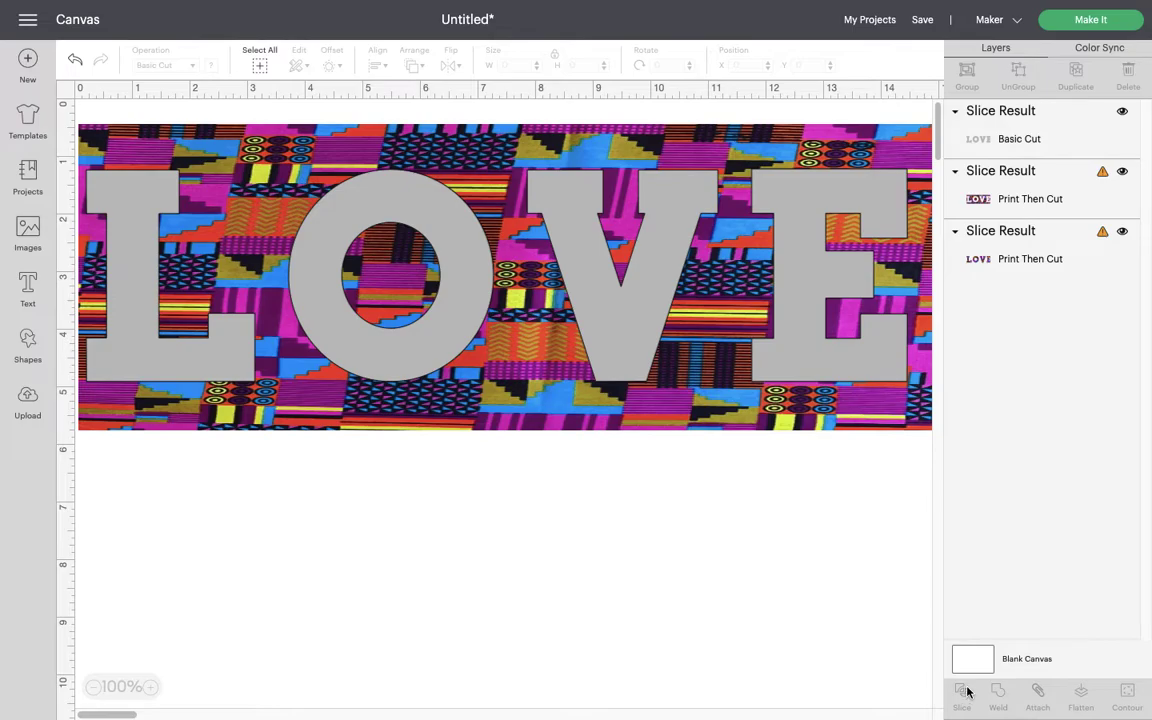
{"action": "left_click_drag", "start_coordinate": [545, 390], "coordinate": [561, 543]}
{"action": "left_click_drag", "start_coordinate": [401, 497], "coordinate": [427, 625]}
{"action": "left_click_drag", "start_coordinate": [445, 248], "coordinate": [426, 581]}
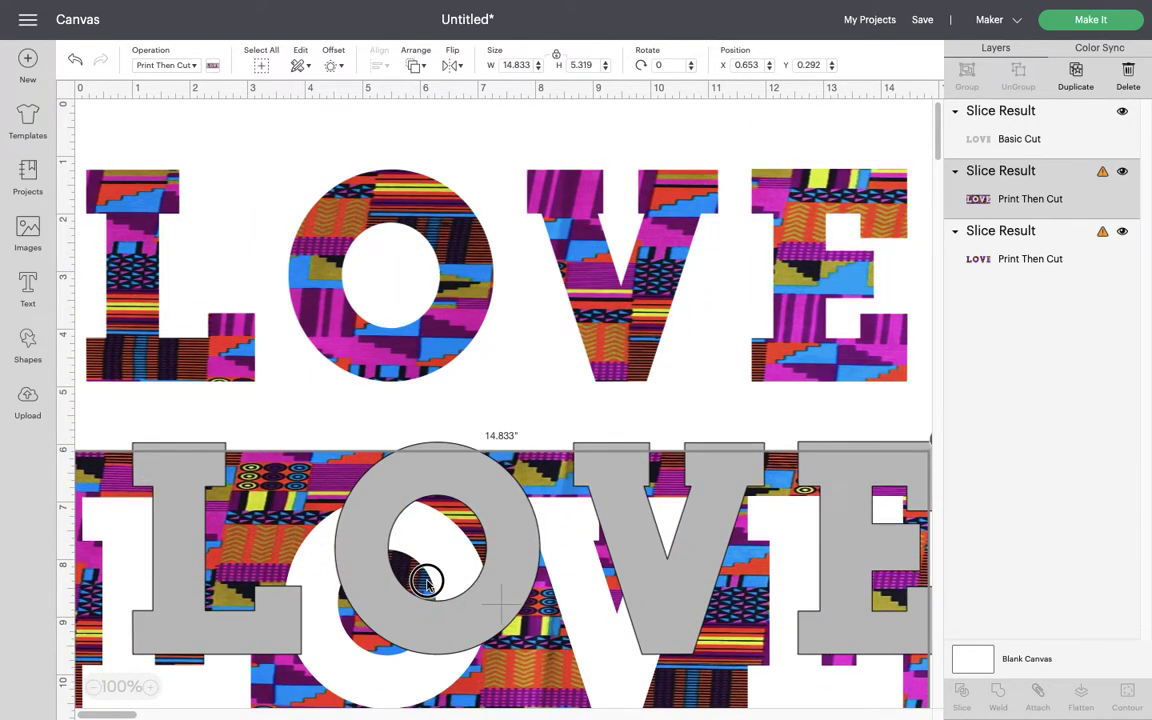
{"action": "left_click_drag", "start_coordinate": [432, 628], "coordinate": [339, 660]}
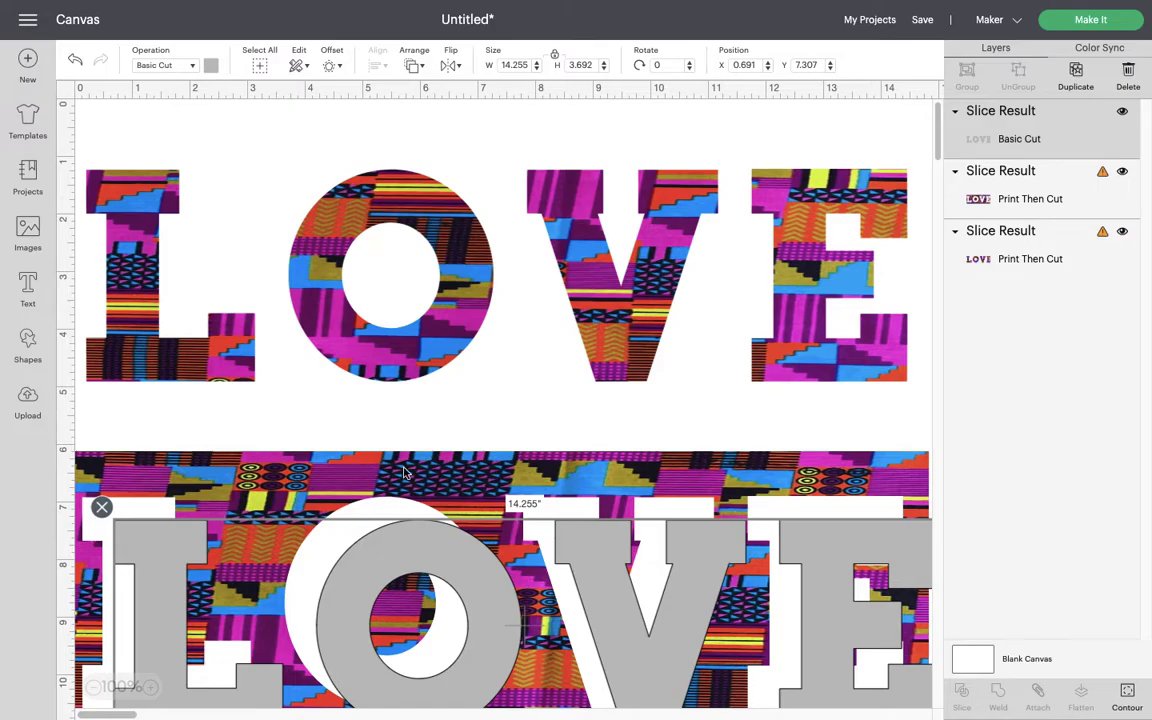
{"action": "left_click_drag", "start_coordinate": [404, 473], "coordinate": [404, 433]}
{"action": "left_click_drag", "start_coordinate": [418, 643], "coordinate": [383, 710]}
- Delete the leftover print rectangle and grey letters, moving the kente LOVE near the top
{"action": "left_click_drag", "start_coordinate": [420, 460], "coordinate": [348, 512]}
{"action": "left_click", "coordinate": [105, 473]}
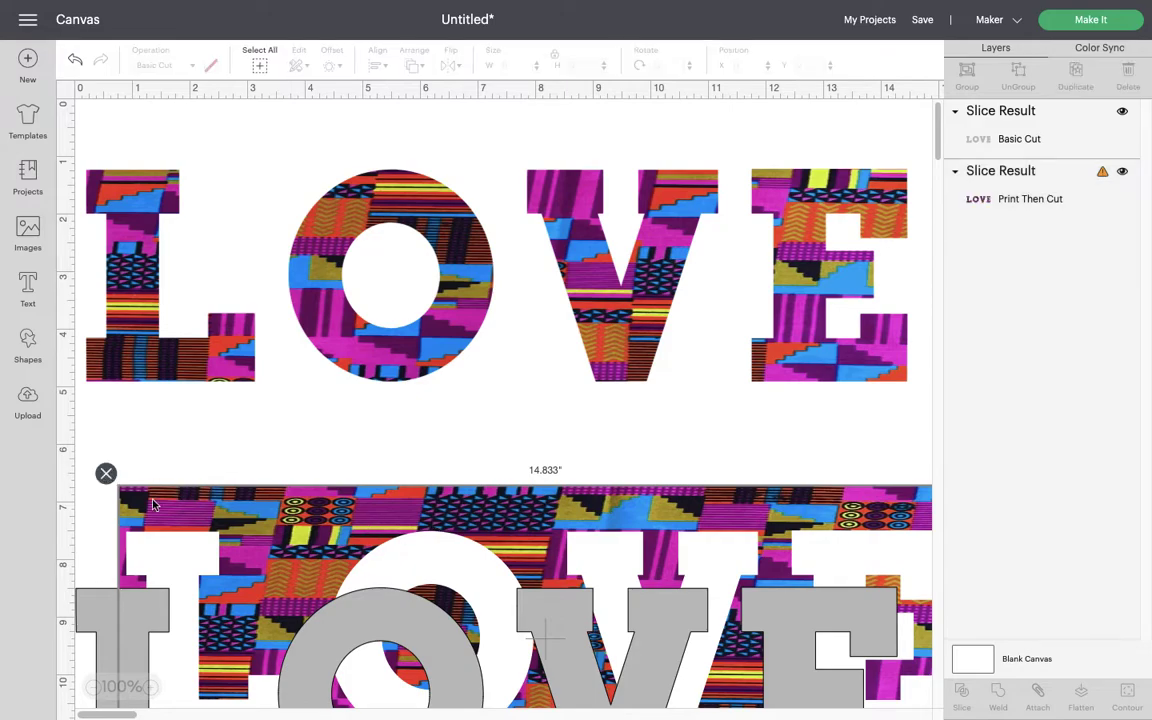
{"action": "left_click_drag", "start_coordinate": [391, 645], "coordinate": [398, 548]}
{"action": "left_click", "coordinate": [123, 436]}
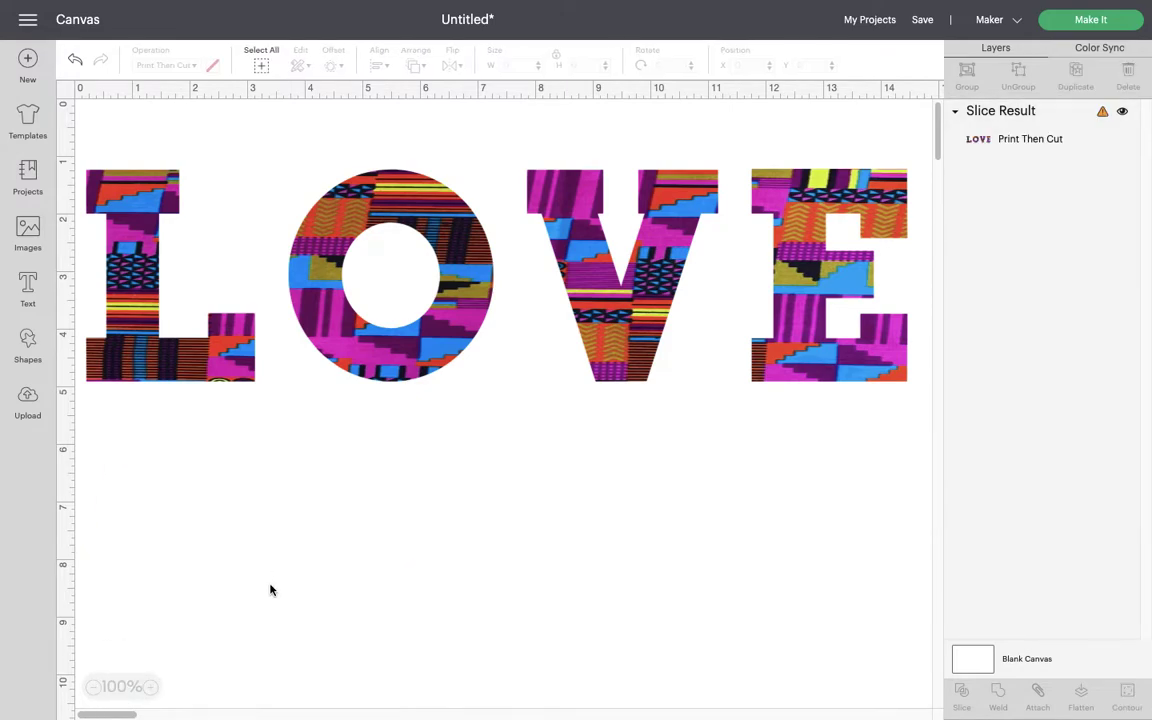
{"action": "left_click_drag", "start_coordinate": [553, 352], "coordinate": [563, 379]}
{"action": "left_click_drag", "start_coordinate": [653, 380], "coordinate": [651, 303]}
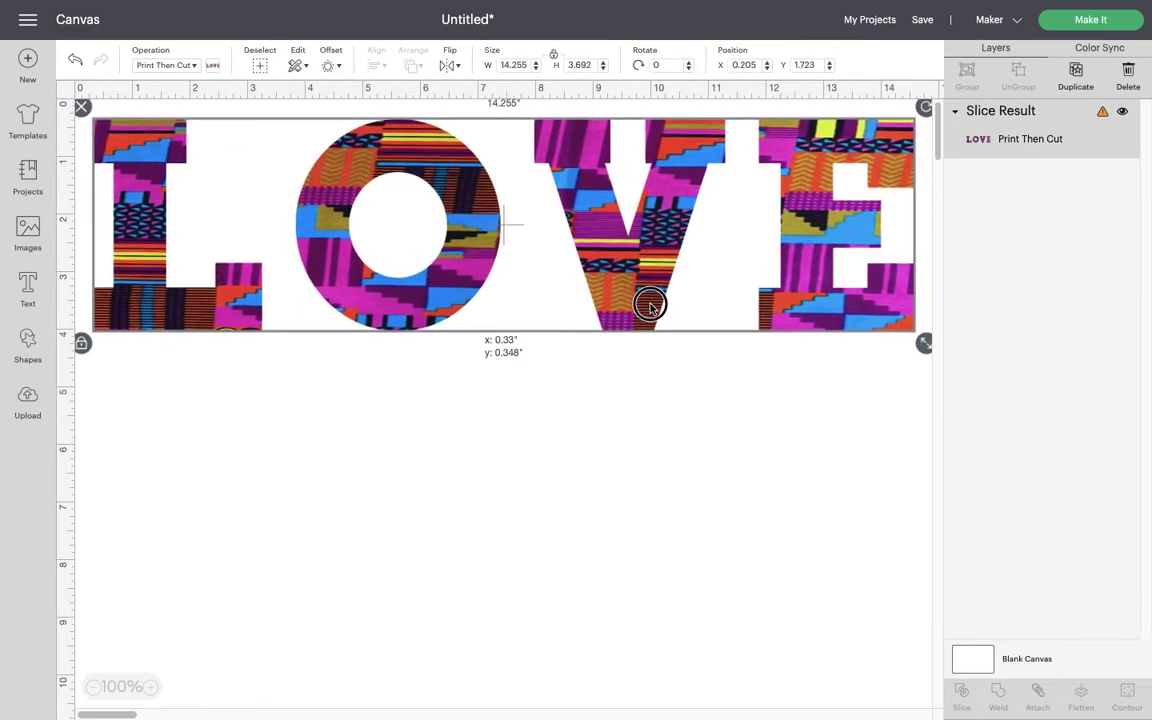
- Browse all uploaded images and pick the black monogram pattern upload
{"action": "left_click", "coordinate": [28, 399]}
{"action": "left_click", "coordinate": [245, 431]}
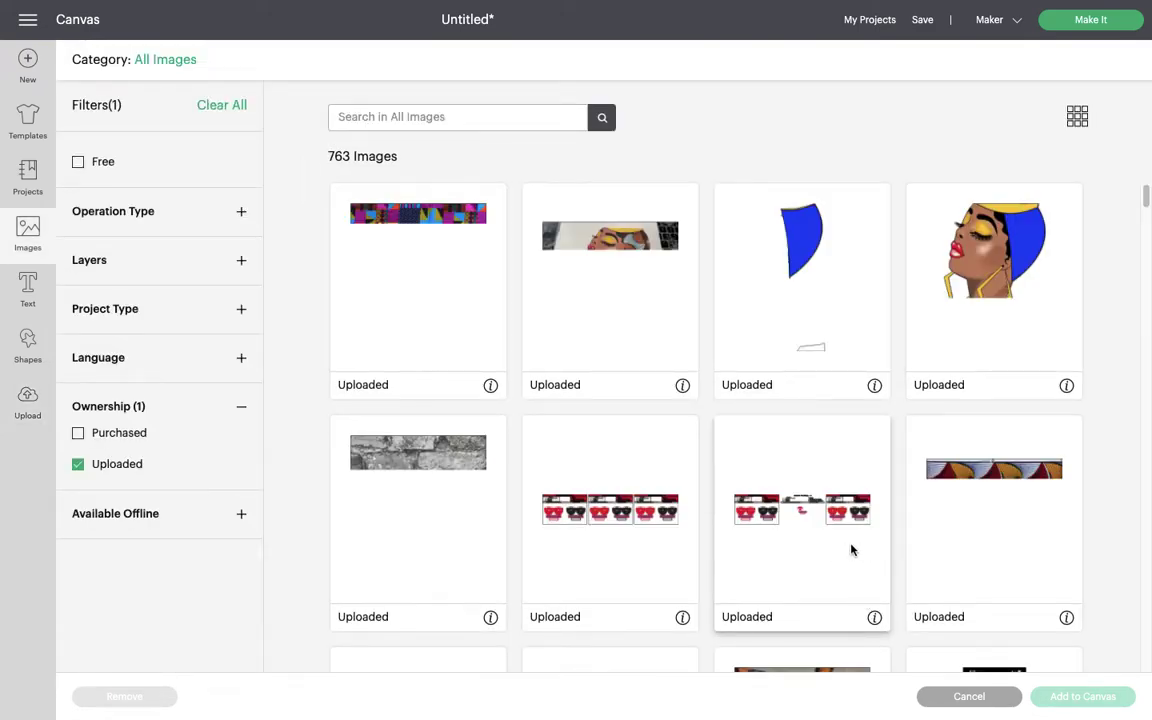
{"action": "scroll", "coordinate": [807, 538], "scroll_direction": "down", "scroll_amount": 2}
{"action": "scroll", "coordinate": [807, 541], "scroll_direction": "down", "scroll_amount": 10}
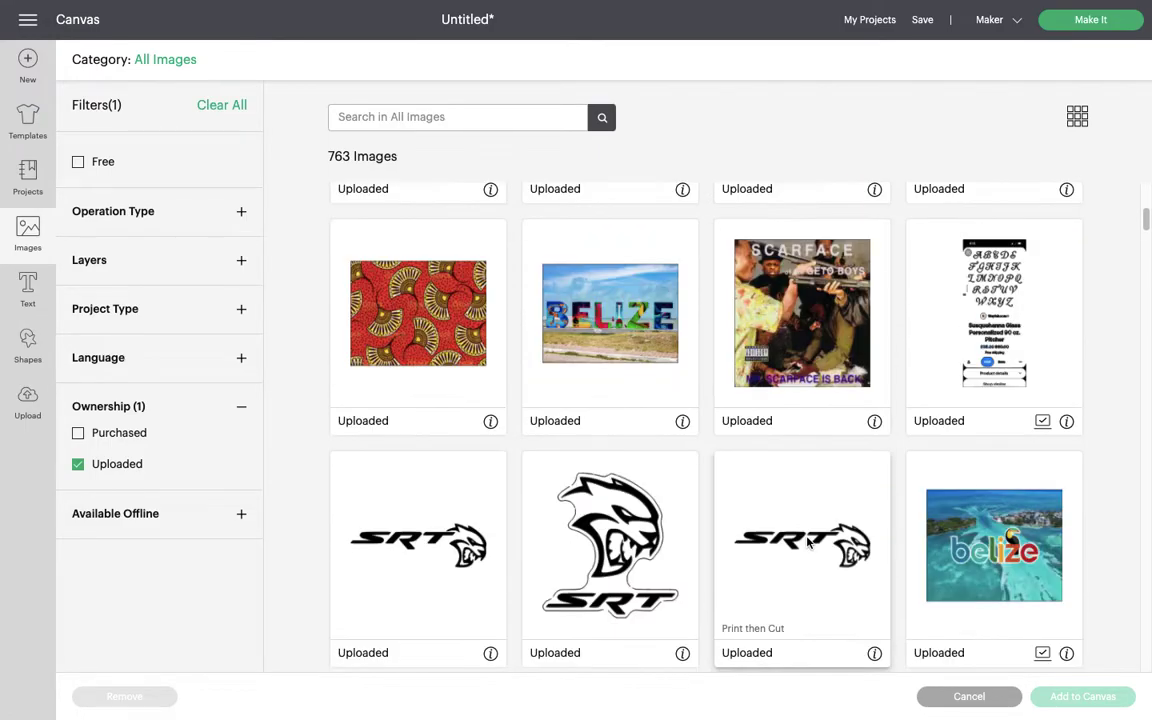
{"action": "scroll", "coordinate": [807, 541], "scroll_direction": "down", "scroll_amount": 15}
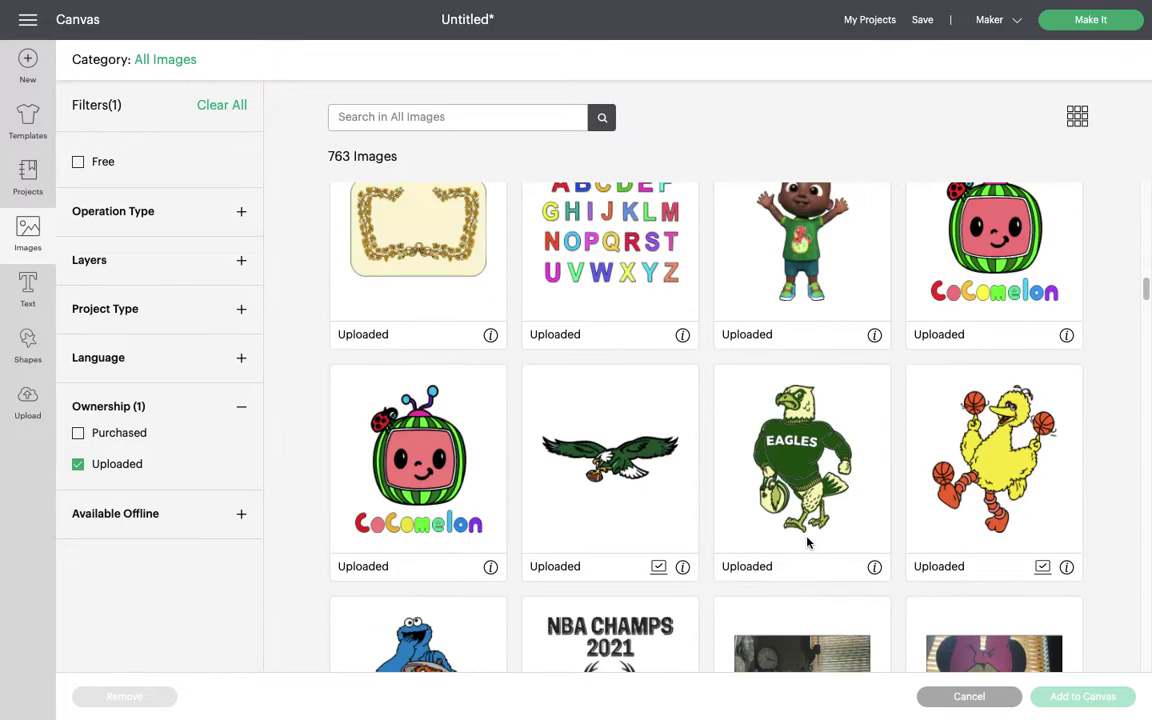
{"action": "scroll", "coordinate": [808, 541], "scroll_direction": "down", "scroll_amount": 10}
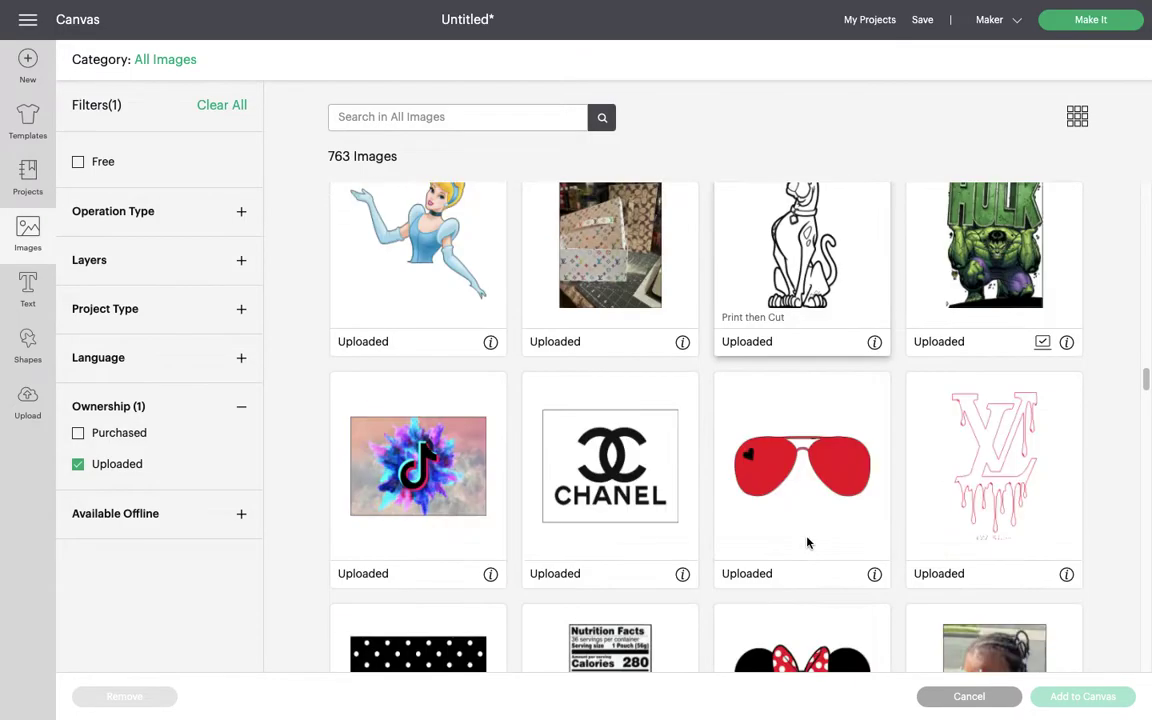
{"action": "scroll", "coordinate": [808, 541], "scroll_direction": "down", "scroll_amount": 14}
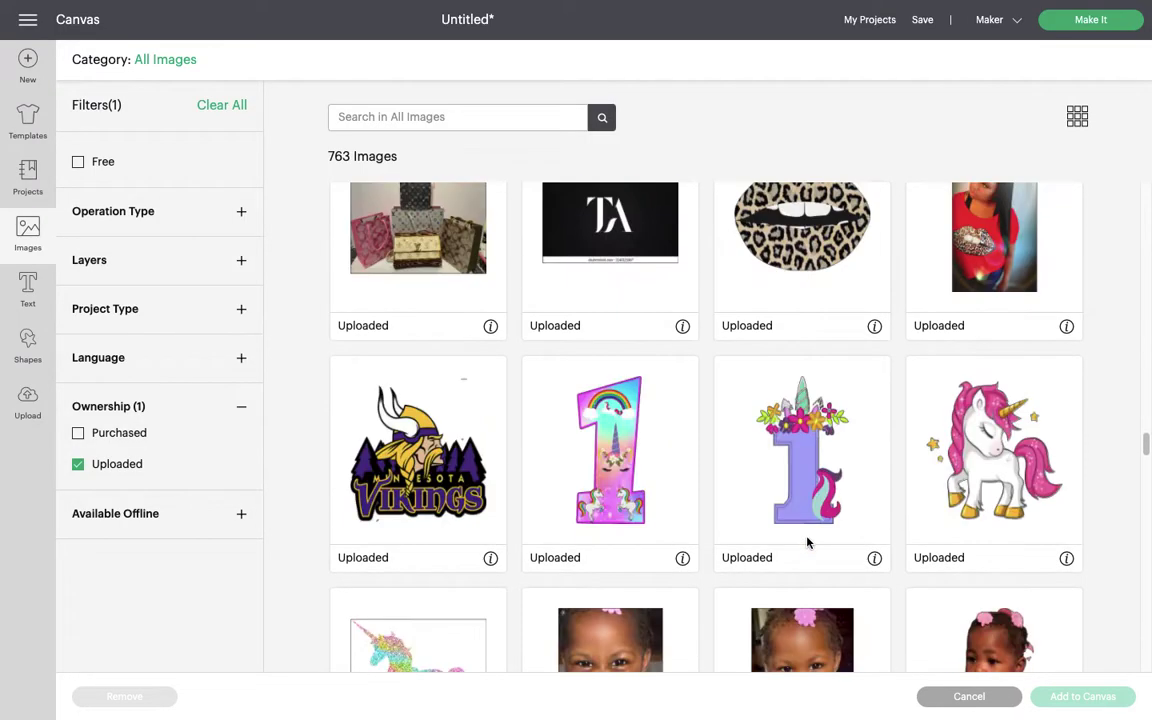
{"action": "scroll", "coordinate": [808, 541], "scroll_direction": "down", "scroll_amount": 14}
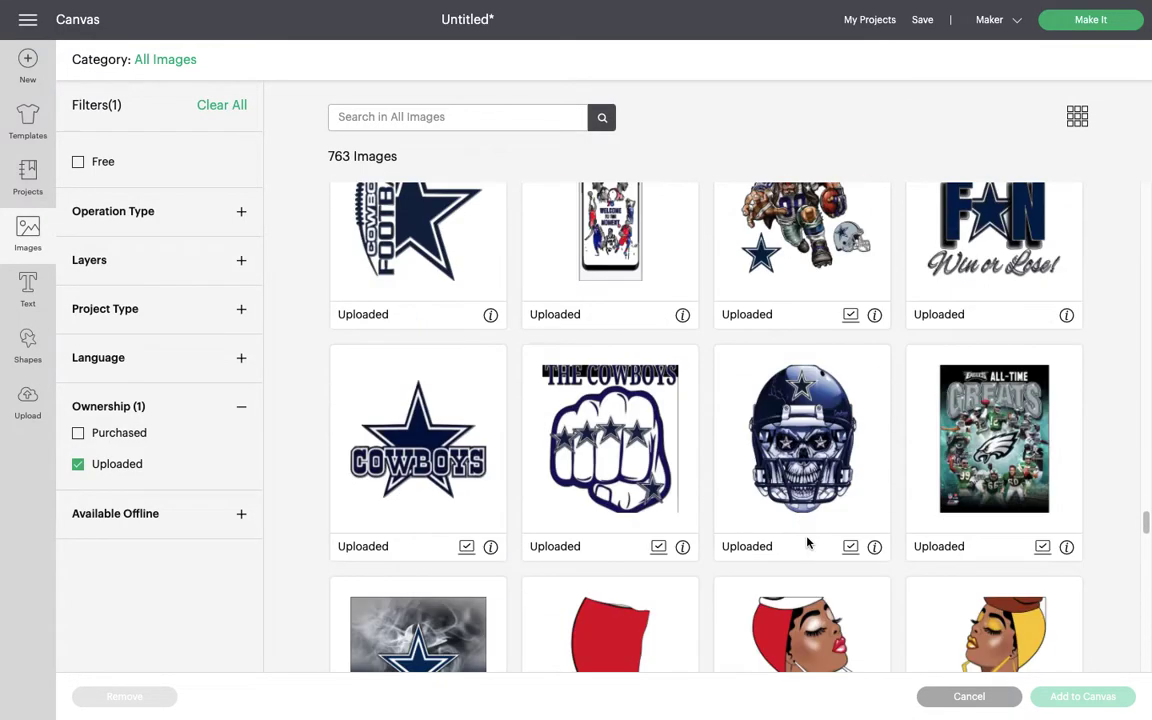
{"action": "scroll", "coordinate": [808, 541], "scroll_direction": "down", "scroll_amount": 10}
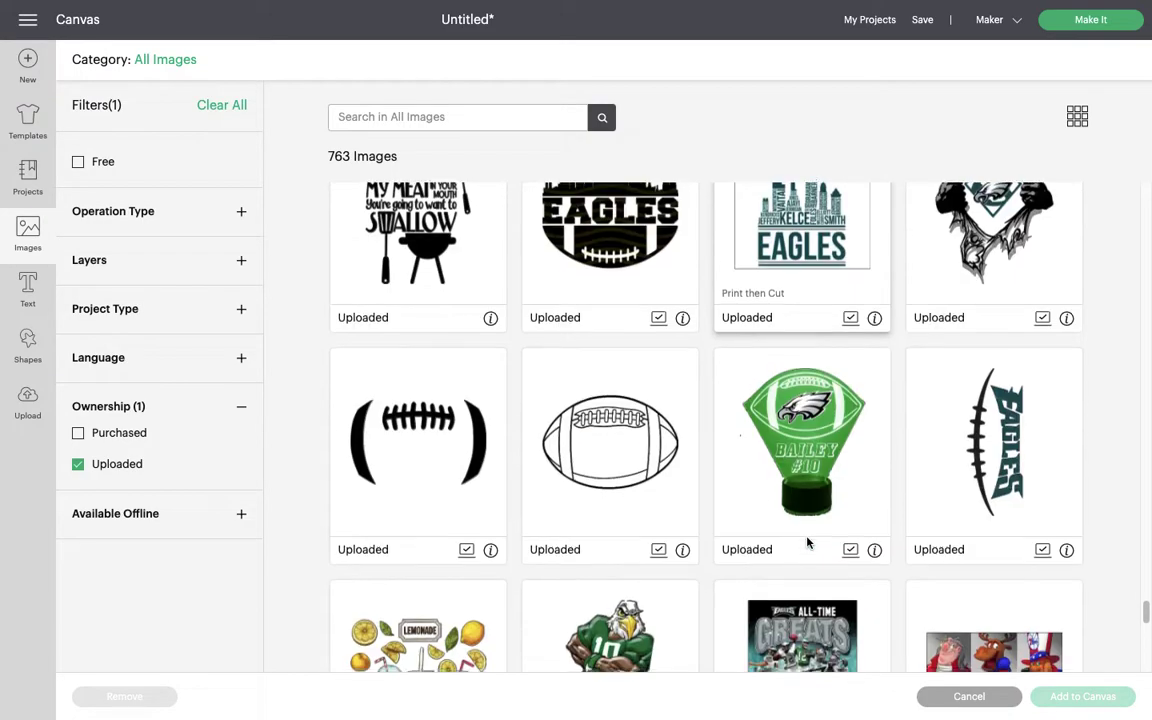
{"action": "scroll", "coordinate": [808, 542], "scroll_direction": "down", "scroll_amount": 3}
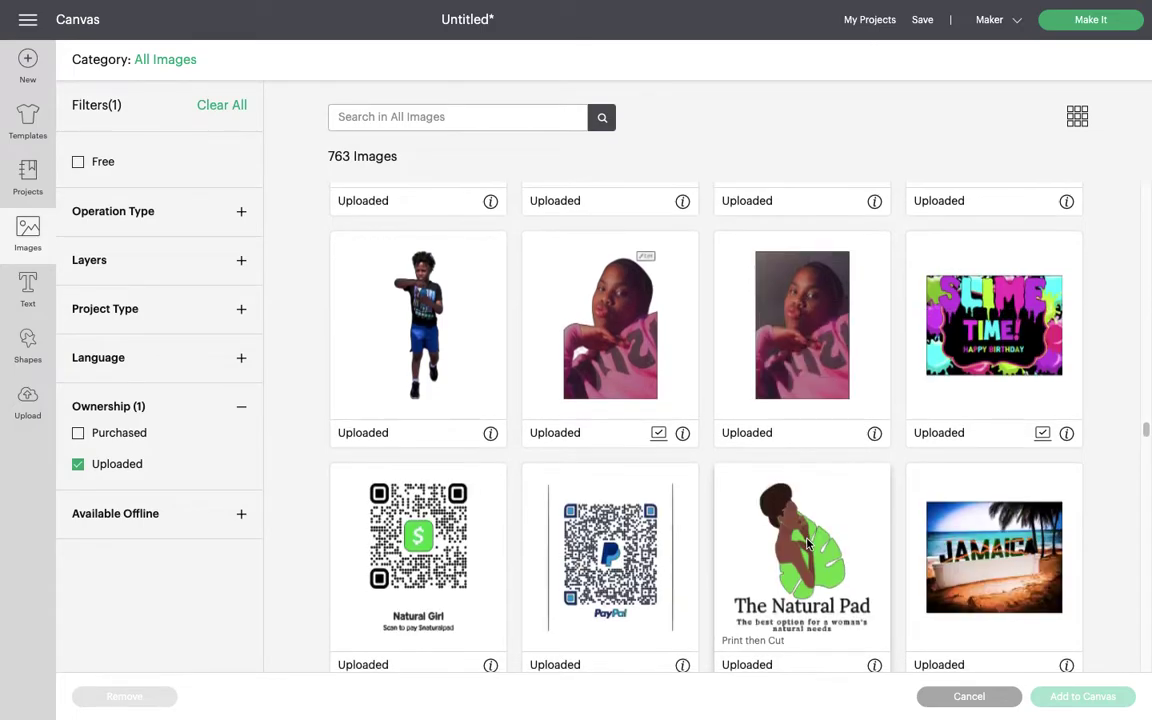
{"action": "scroll", "coordinate": [808, 544], "scroll_direction": "down", "scroll_amount": 3}
{"action": "scroll", "coordinate": [808, 544], "scroll_direction": "down", "scroll_amount": 8}
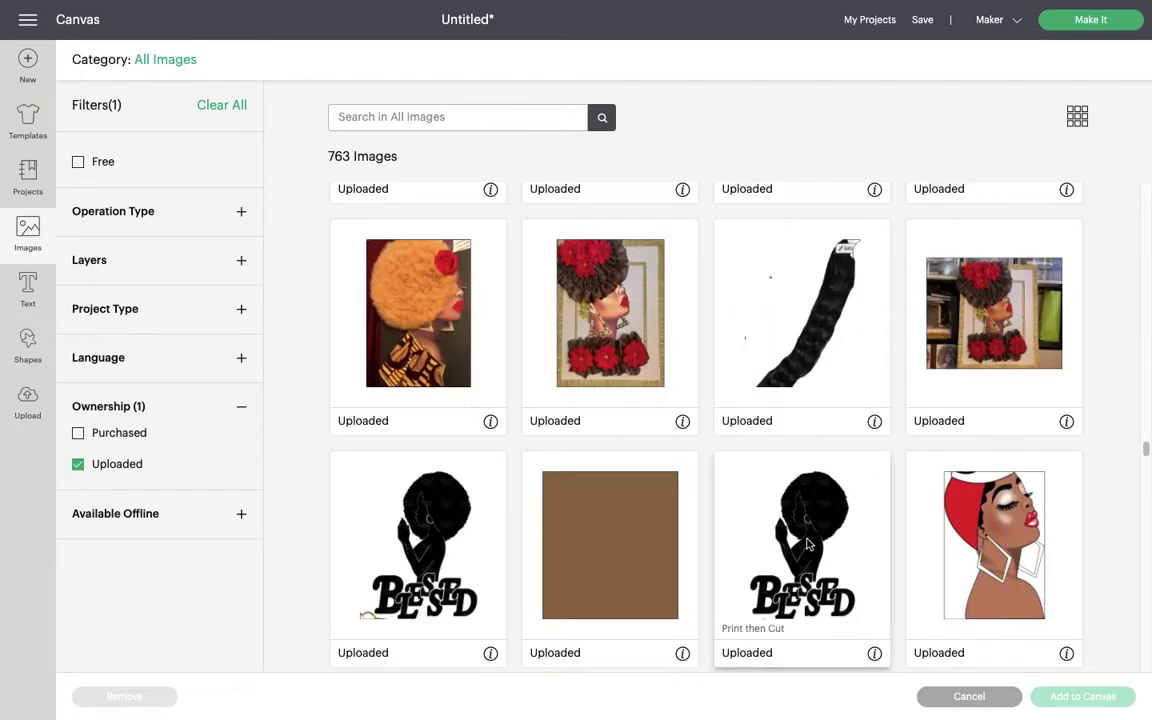
{"action": "scroll", "coordinate": [808, 544], "scroll_direction": "down", "scroll_amount": 5}
{"action": "scroll", "coordinate": [808, 543], "scroll_direction": "down", "scroll_amount": 18}
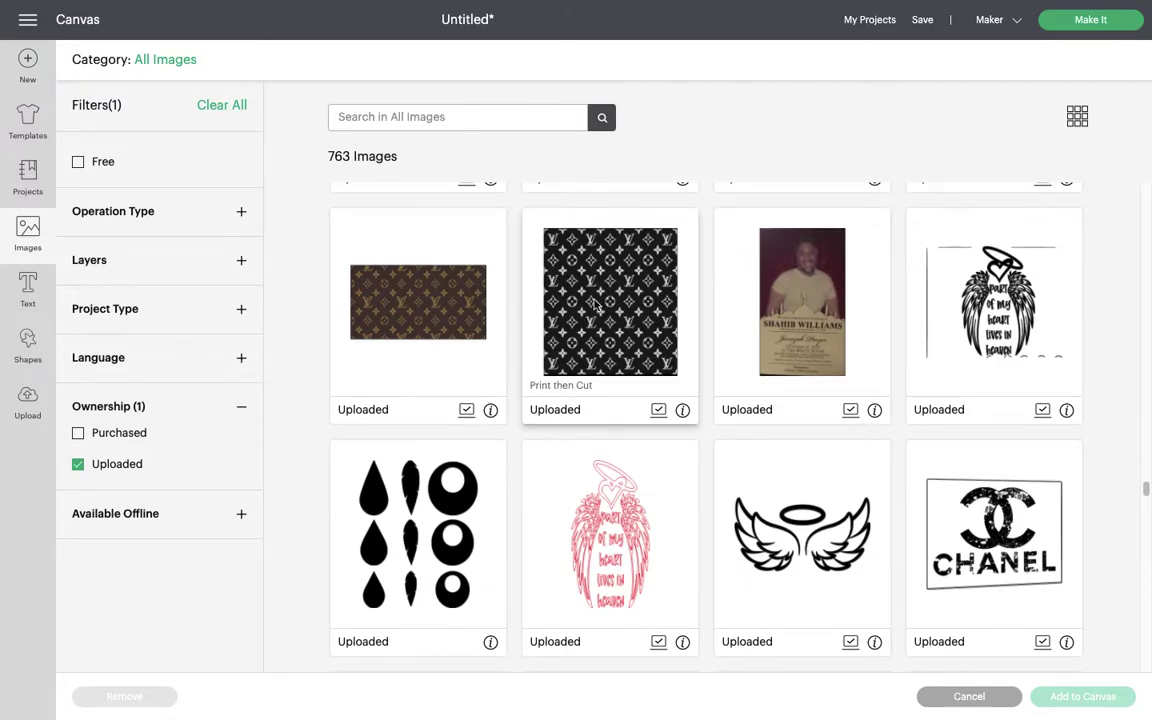
{"action": "left_click", "coordinate": [610, 310]}
- Add the monogram pattern to the canvas, stretch it over the kente LOVE, and select both
{"action": "left_click", "coordinate": [1060, 697]}
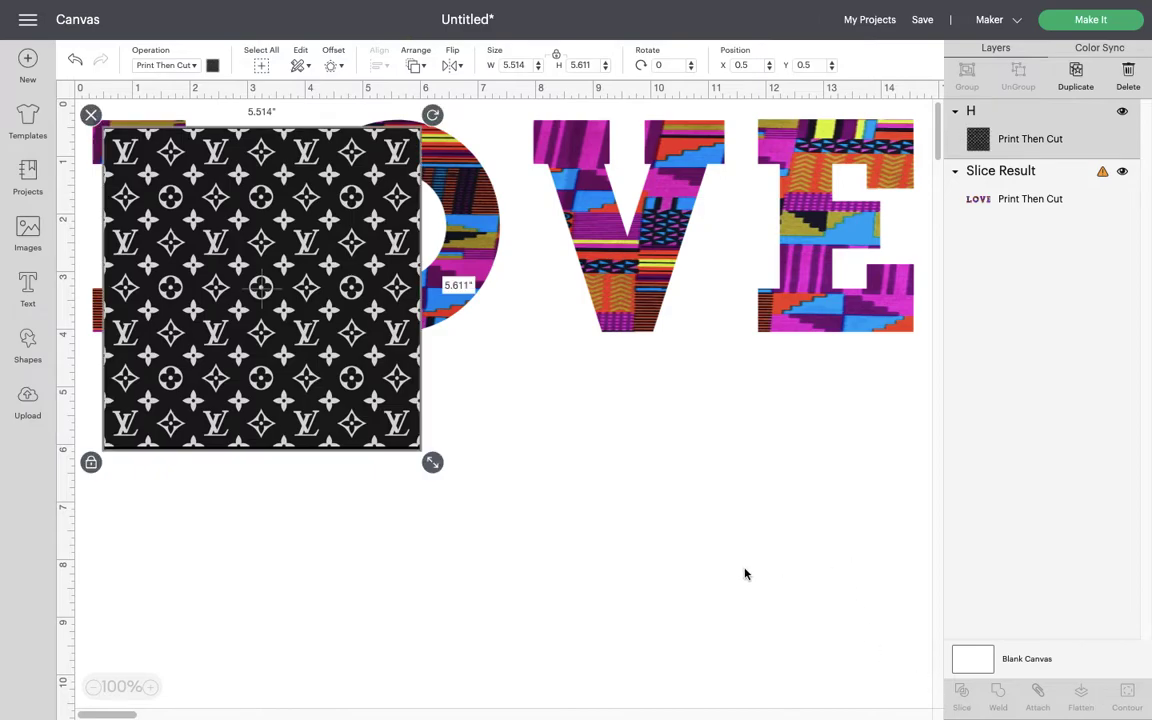
{"action": "left_click_drag", "start_coordinate": [208, 428], "coordinate": [186, 410]}
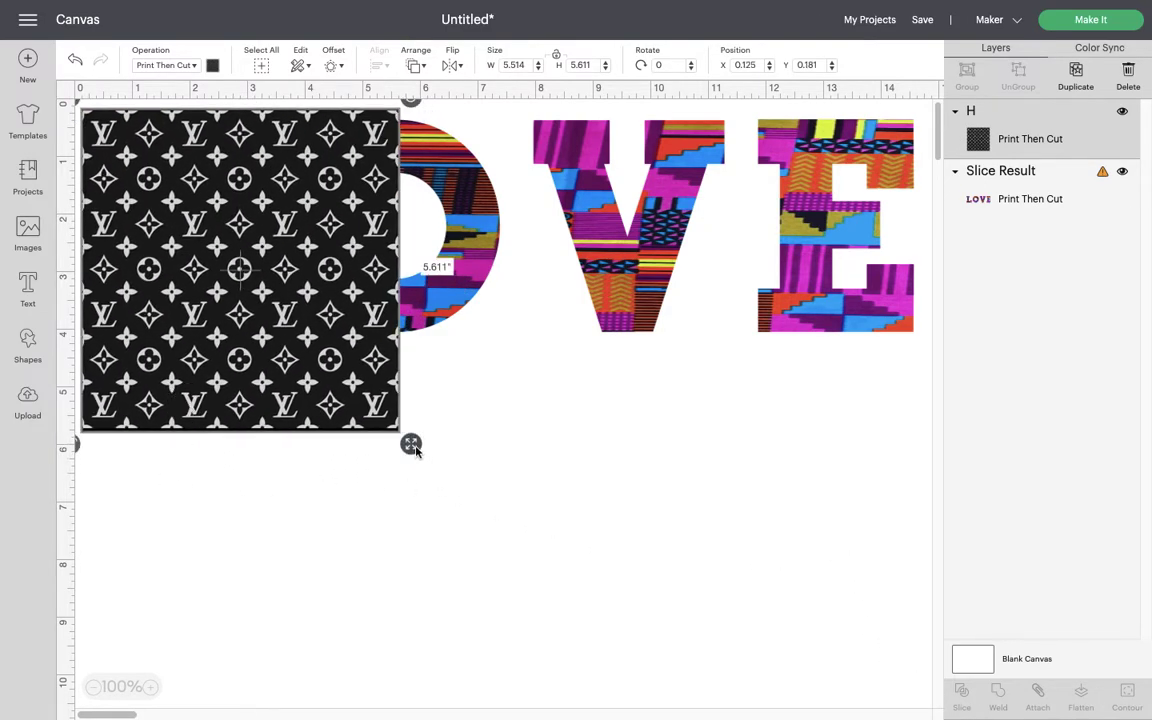
{"action": "left_click_drag", "start_coordinate": [411, 446], "coordinate": [961, 398]}
{"action": "left_click_drag", "start_coordinate": [555, 604], "coordinate": [599, 92]}
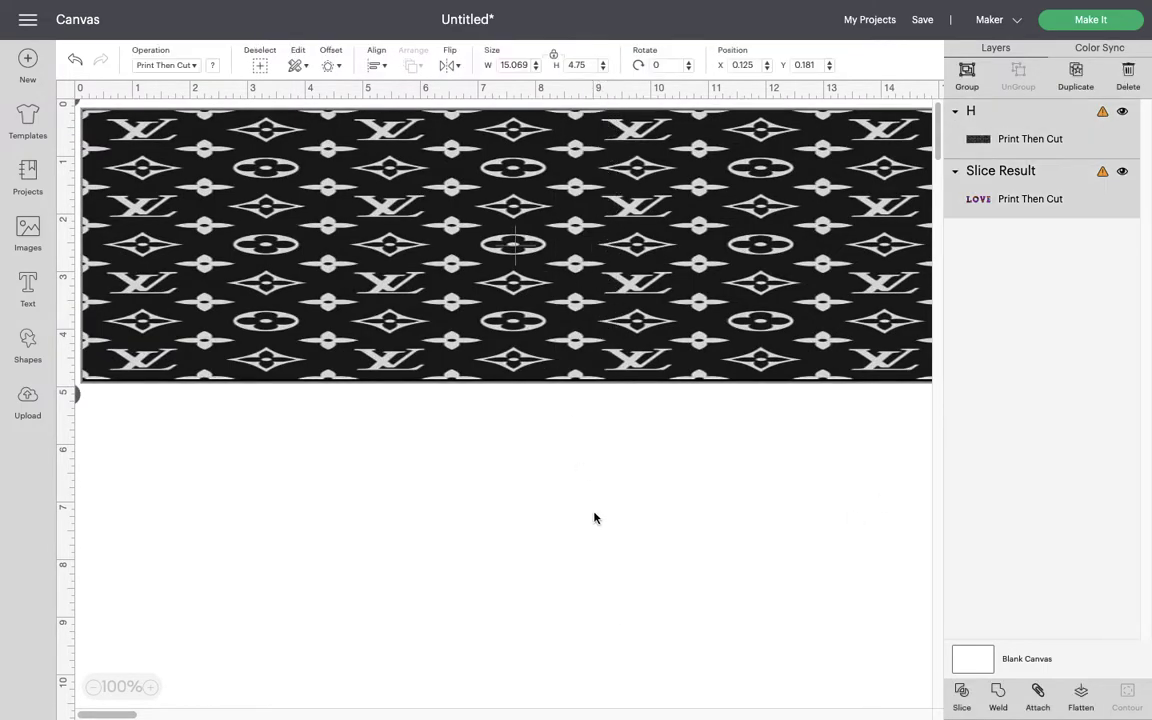
- Slice LOVE out of the monogram pattern, delete the leftover rectangle, and place it below the kente LOVE
{"action": "left_click", "coordinate": [960, 693]}
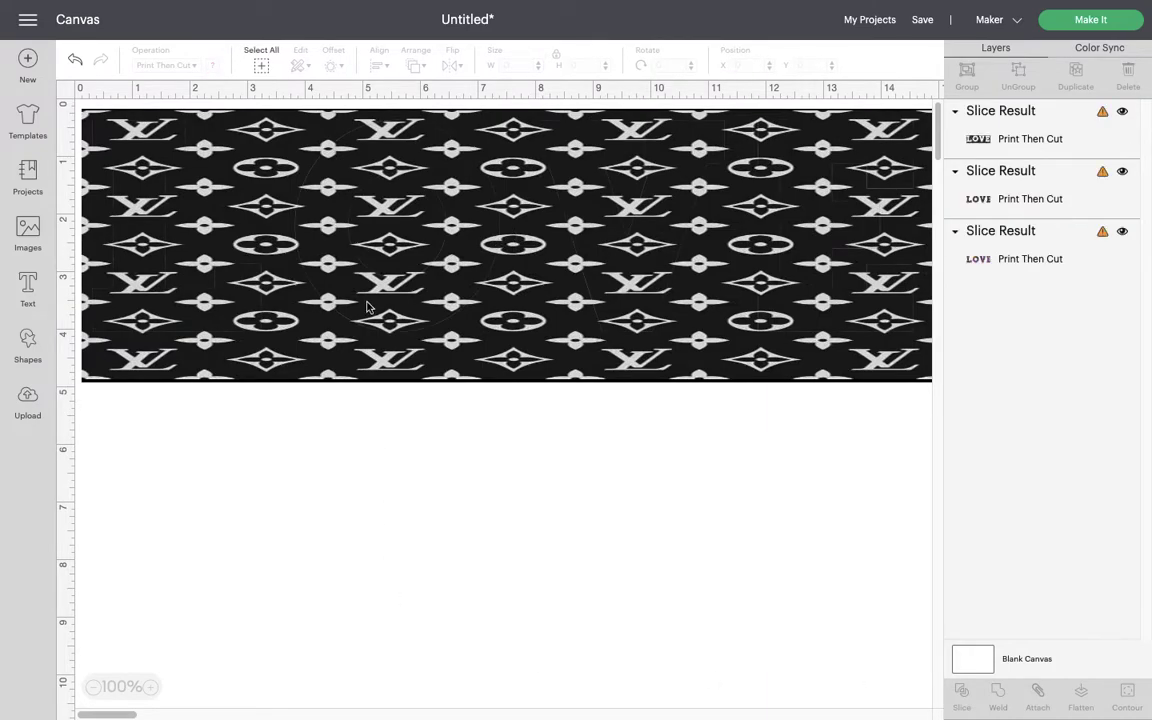
{"action": "left_click_drag", "start_coordinate": [446, 309], "coordinate": [572, 661]}
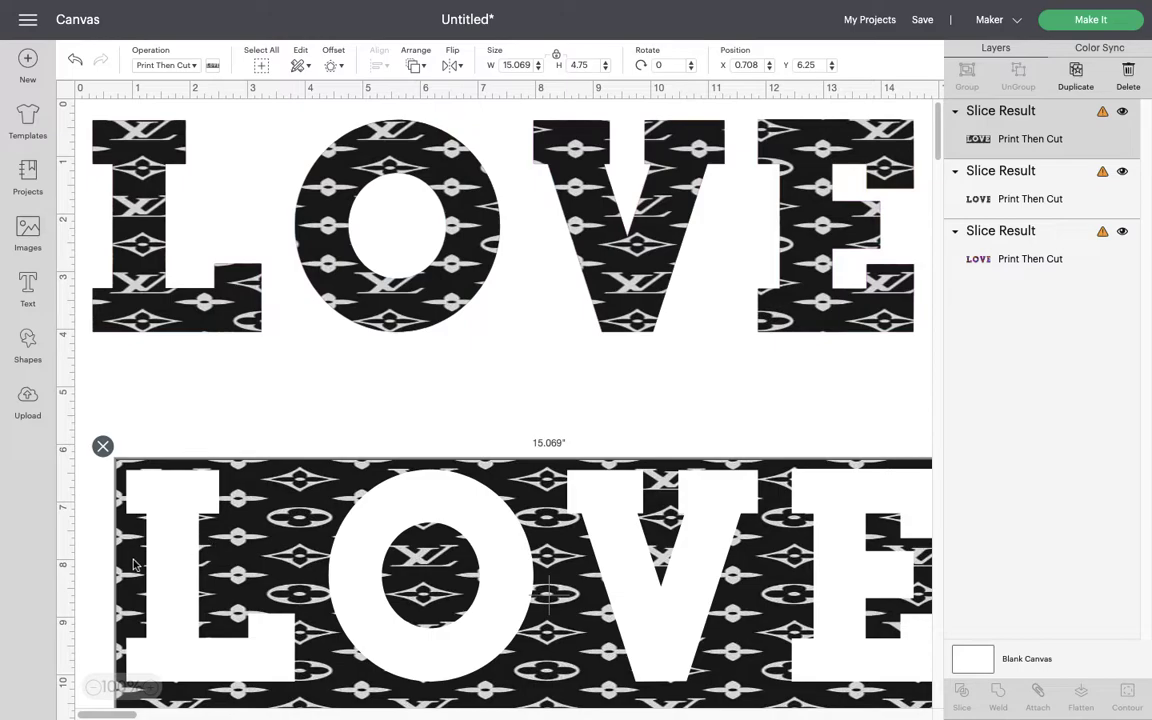
{"action": "left_click", "coordinate": [100, 445]}
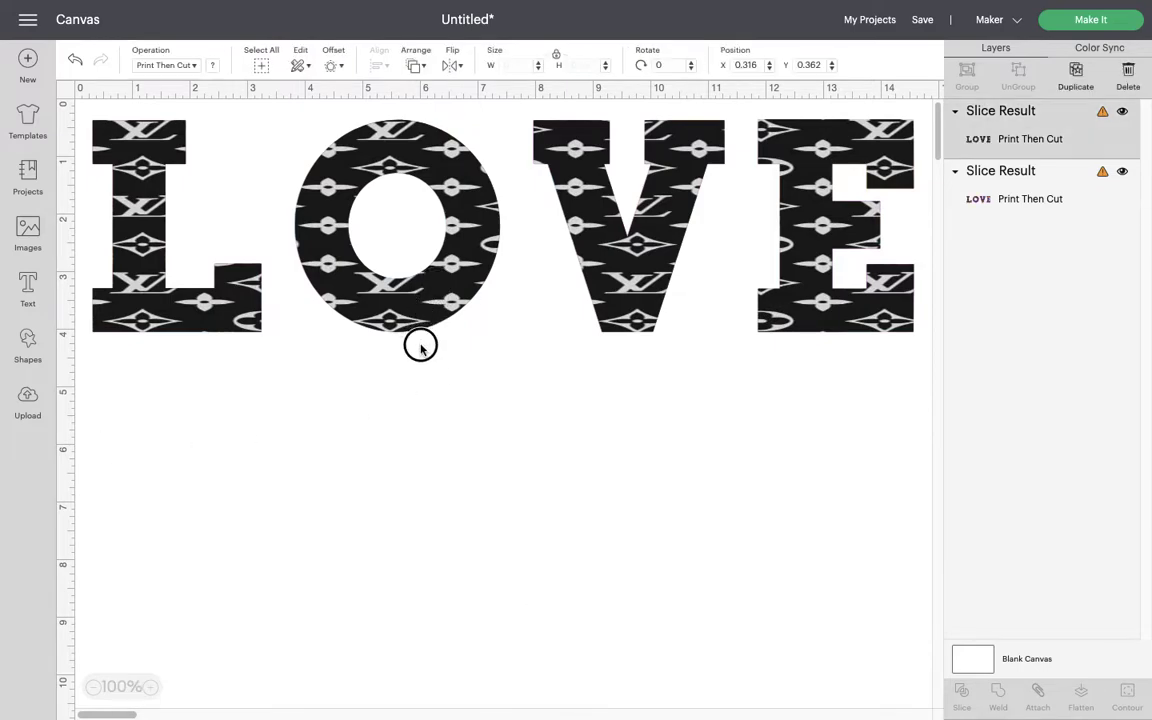
{"action": "left_click_drag", "start_coordinate": [419, 342], "coordinate": [442, 514]}
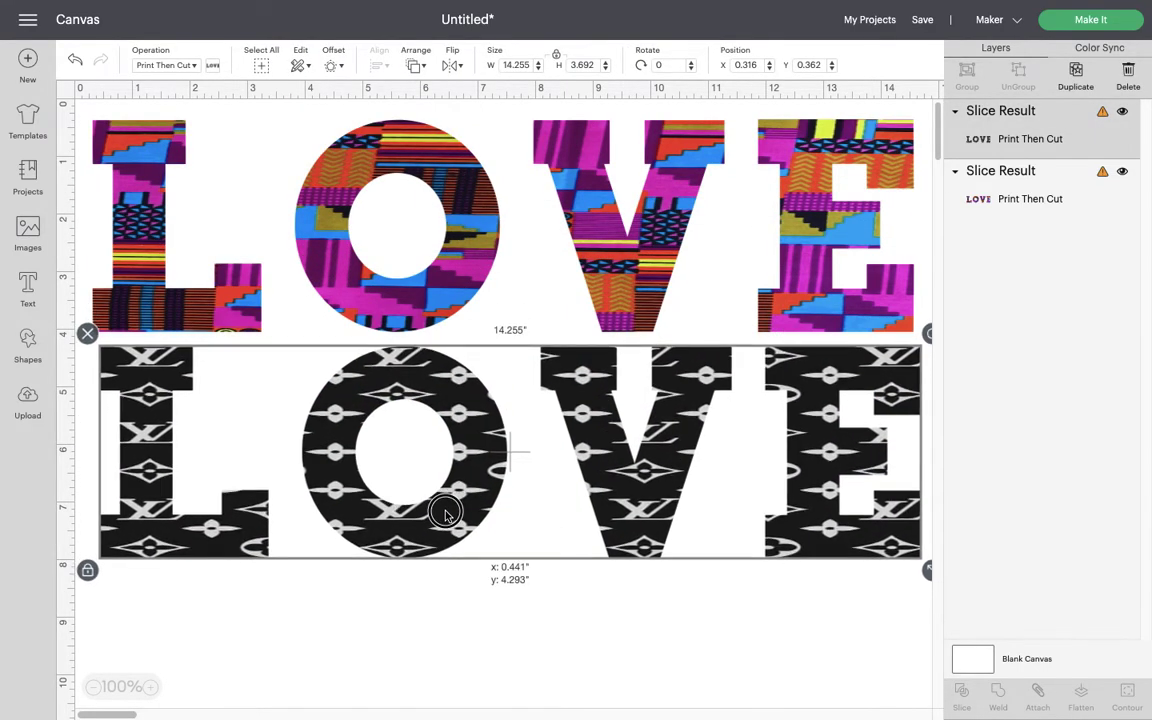
{"action": "left_click", "coordinate": [529, 652]}
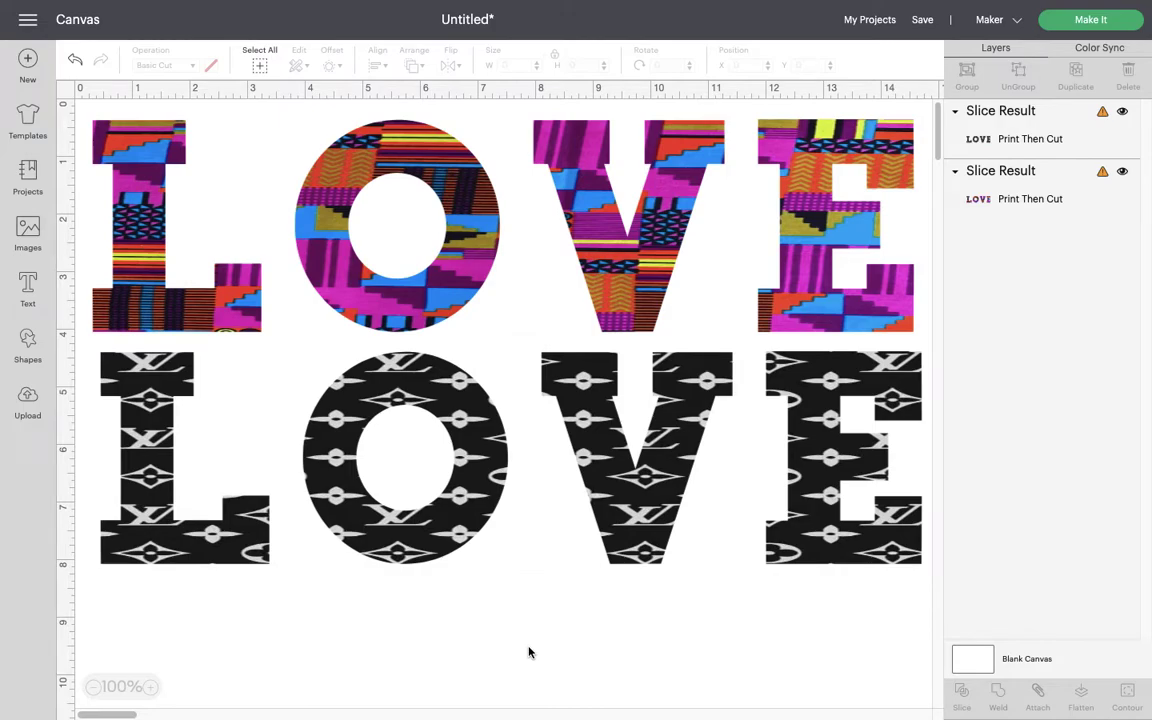